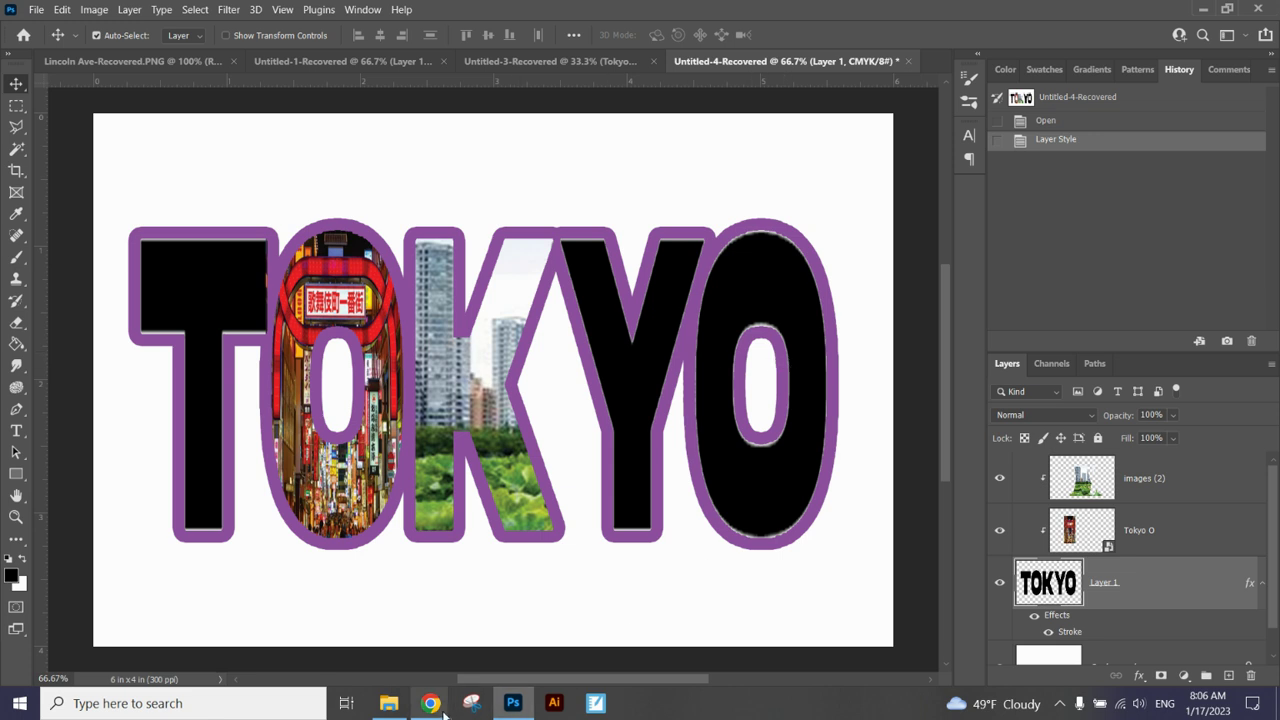
Drag the mountain photo images (5) from the Tokyo Photos folder into Photoshop
mouse_move(443, 708)
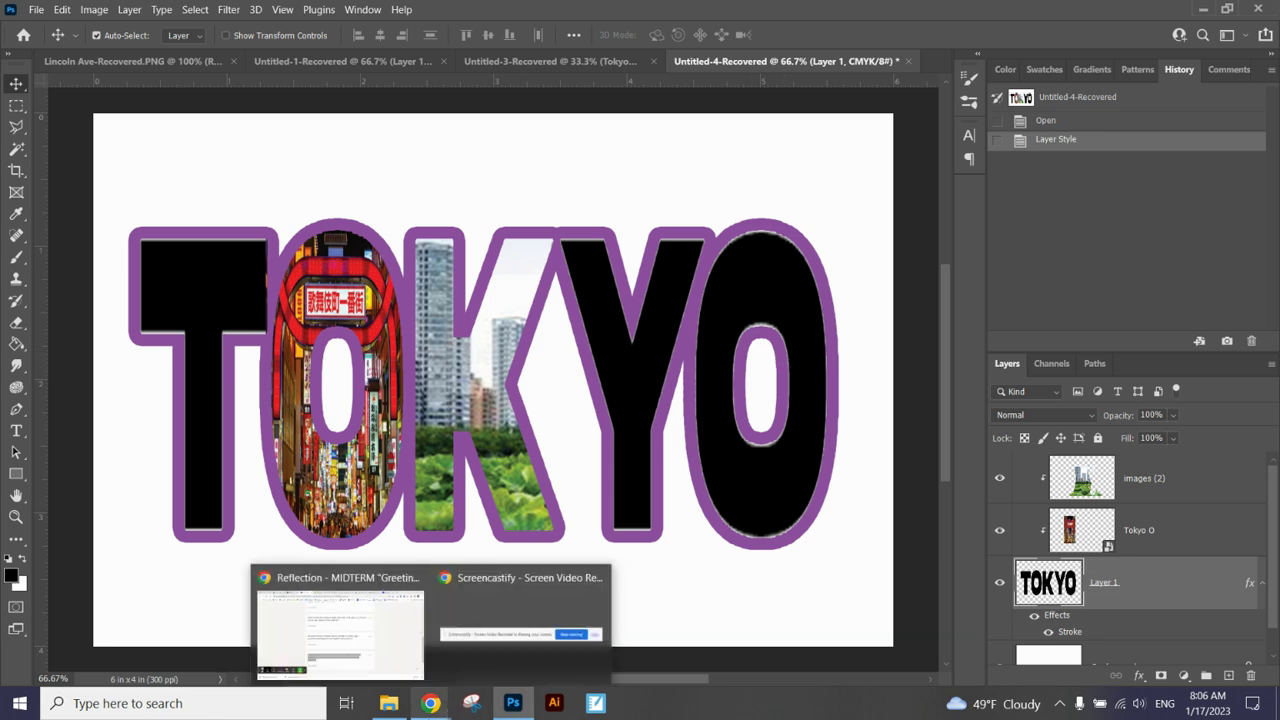
left_click(403, 707)
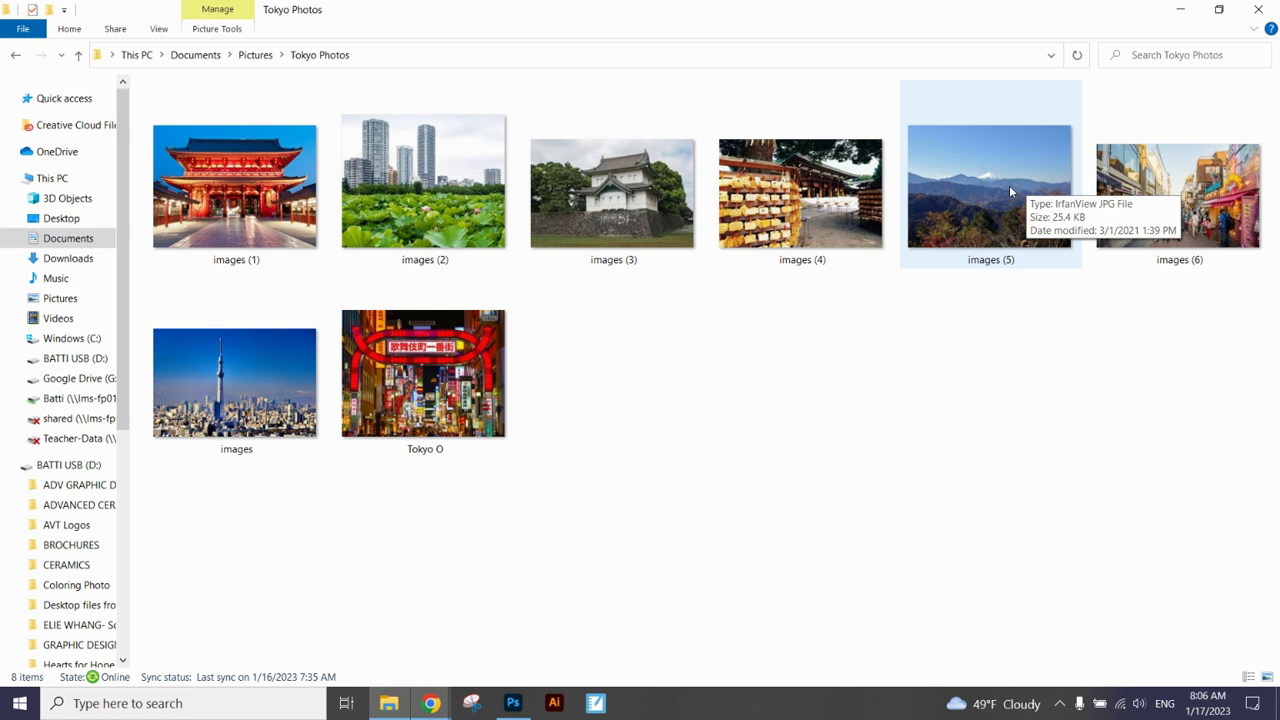
left_click_drag(988, 182, 561, 625)
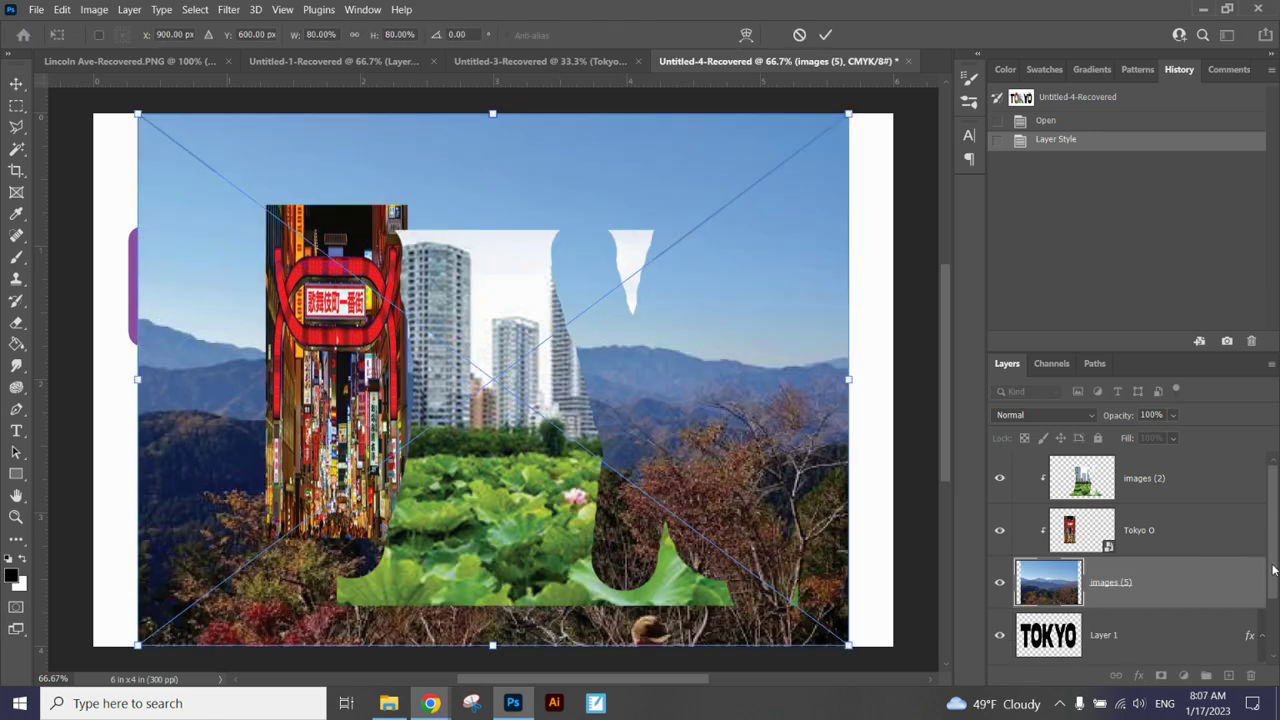
Move the images (5) mountain photo layer below the TOKYO text layer
scroll(1126, 653, "down", 2)
left_click_drag(1126, 503, 1111, 625)
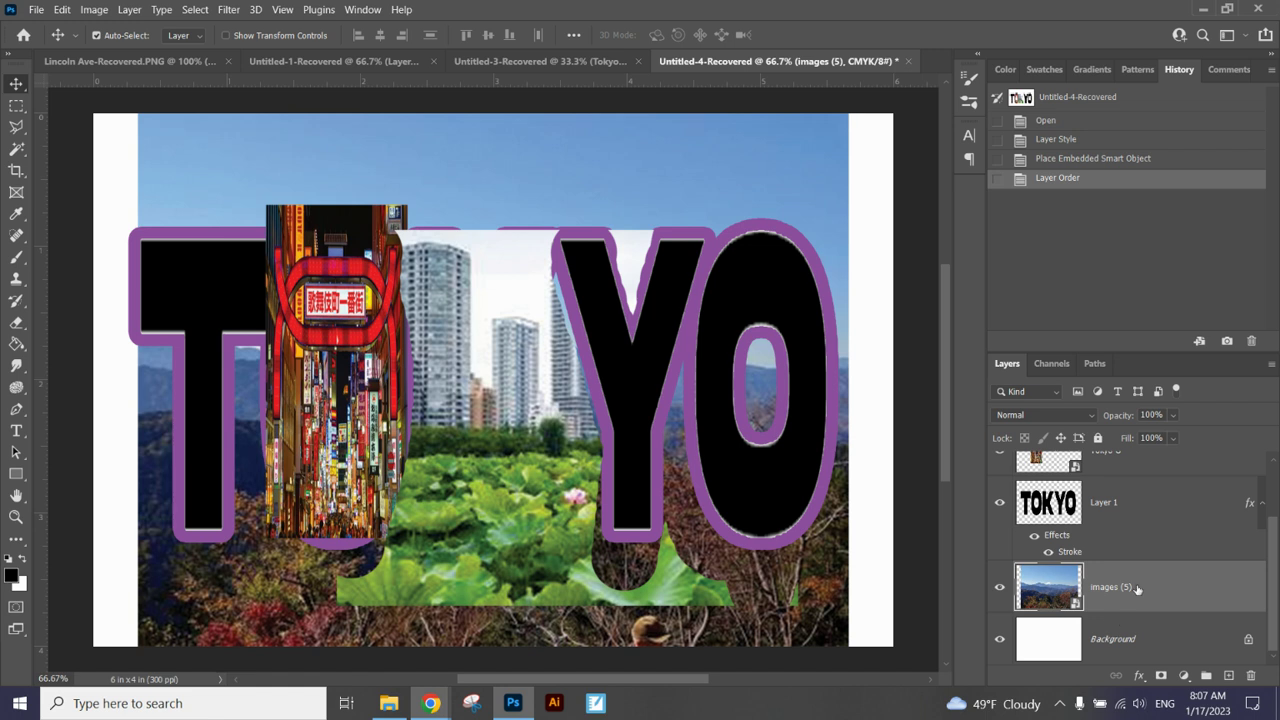
left_click_drag(1274, 583, 1272, 506)
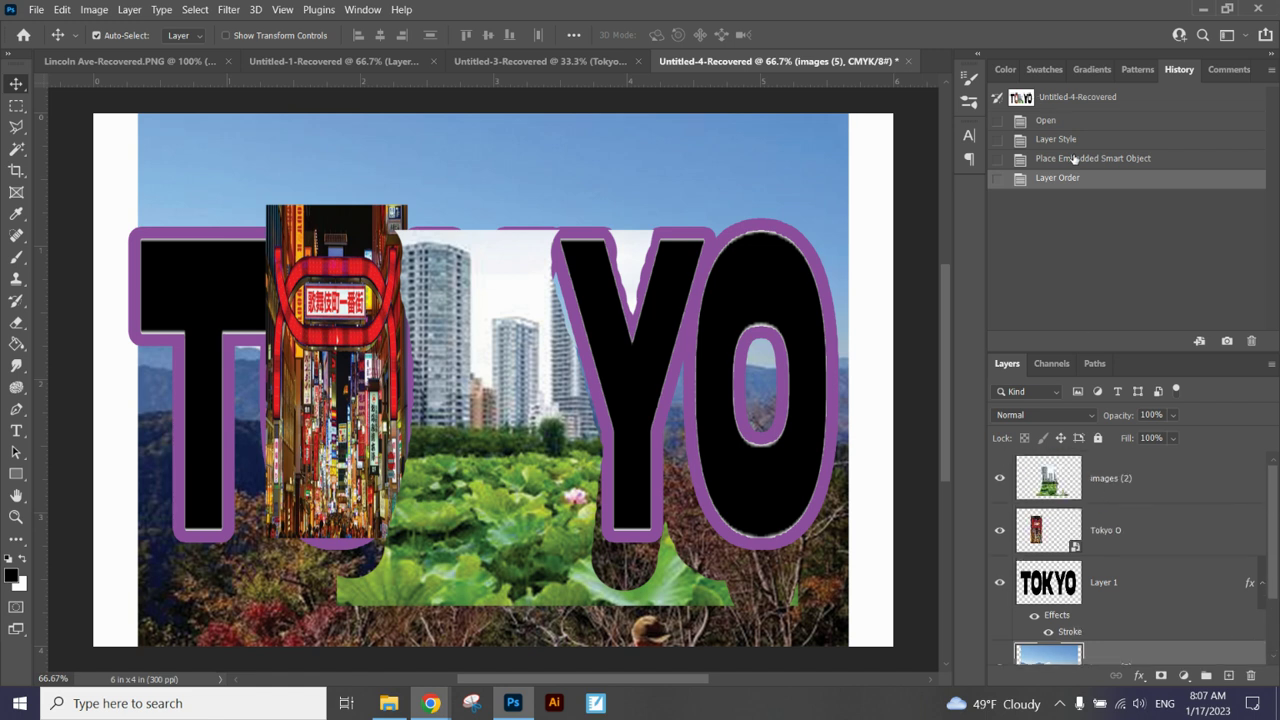
Clip the Tokyo O and images (2) photos into the TOKYO letters
right_click(1115, 535)
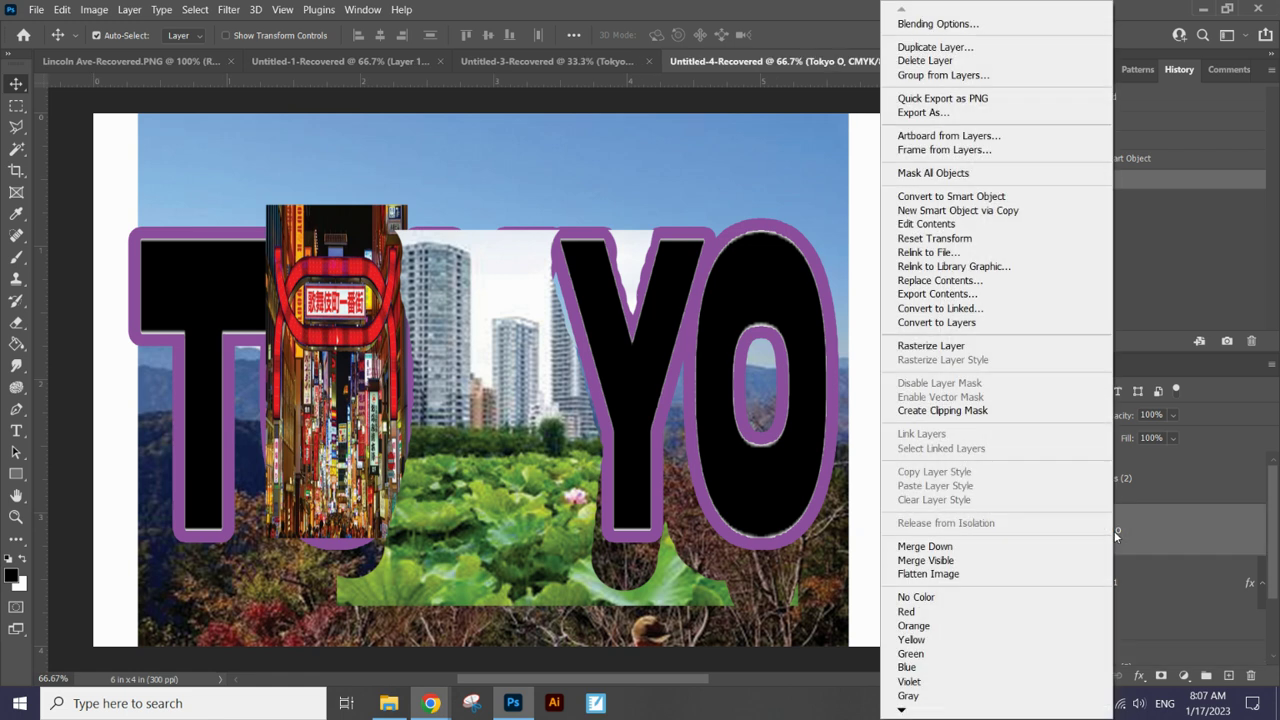
left_click(1025, 411)
right_click(1122, 479)
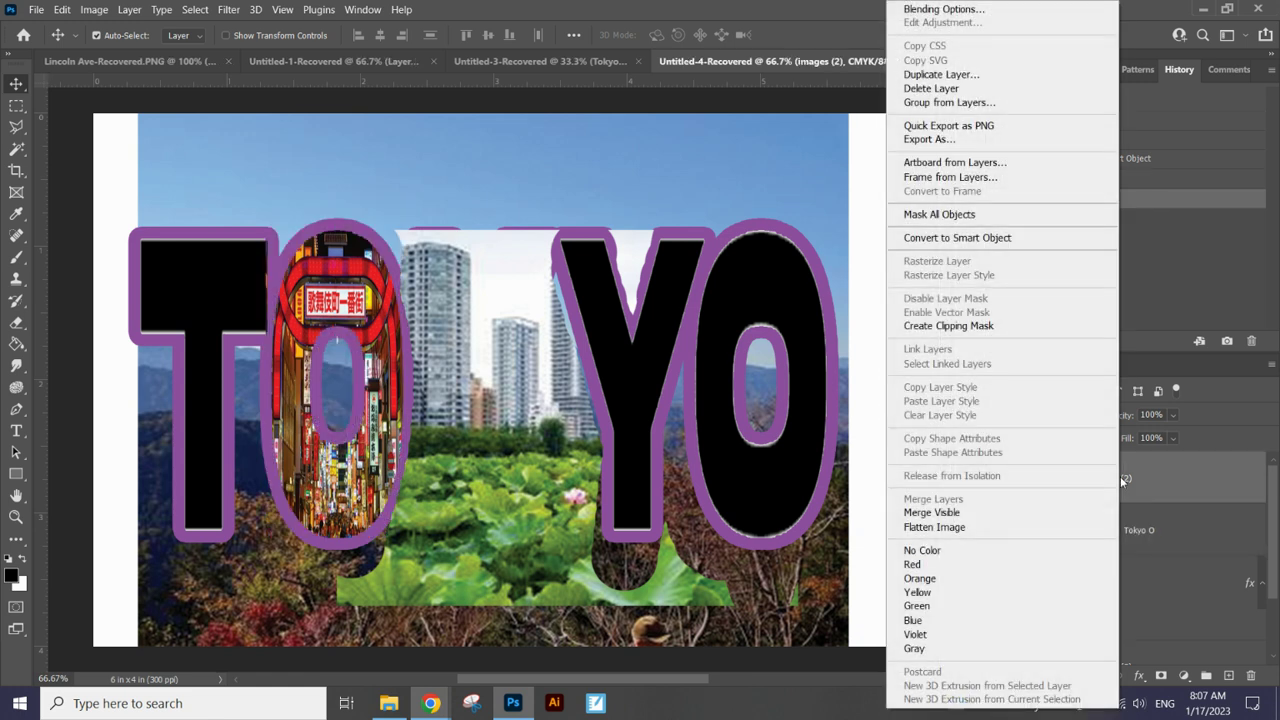
left_click(1002, 328)
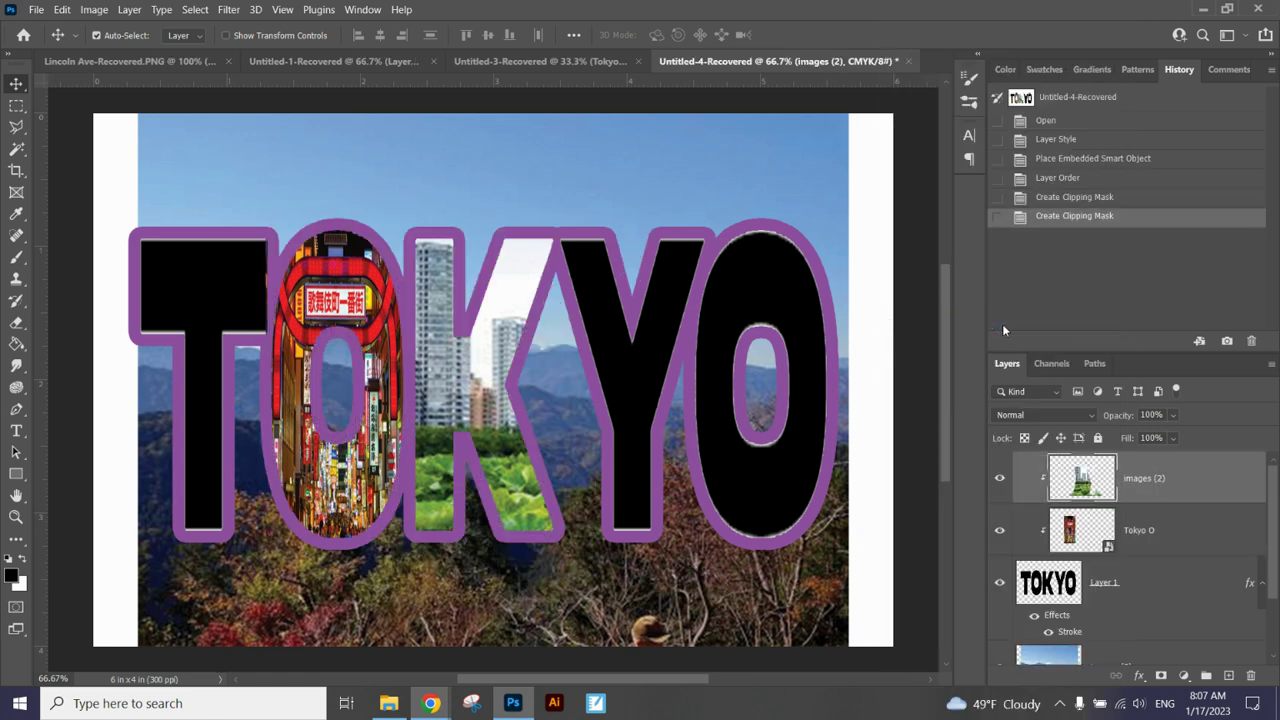
scroll(1270, 516, "down", 2)
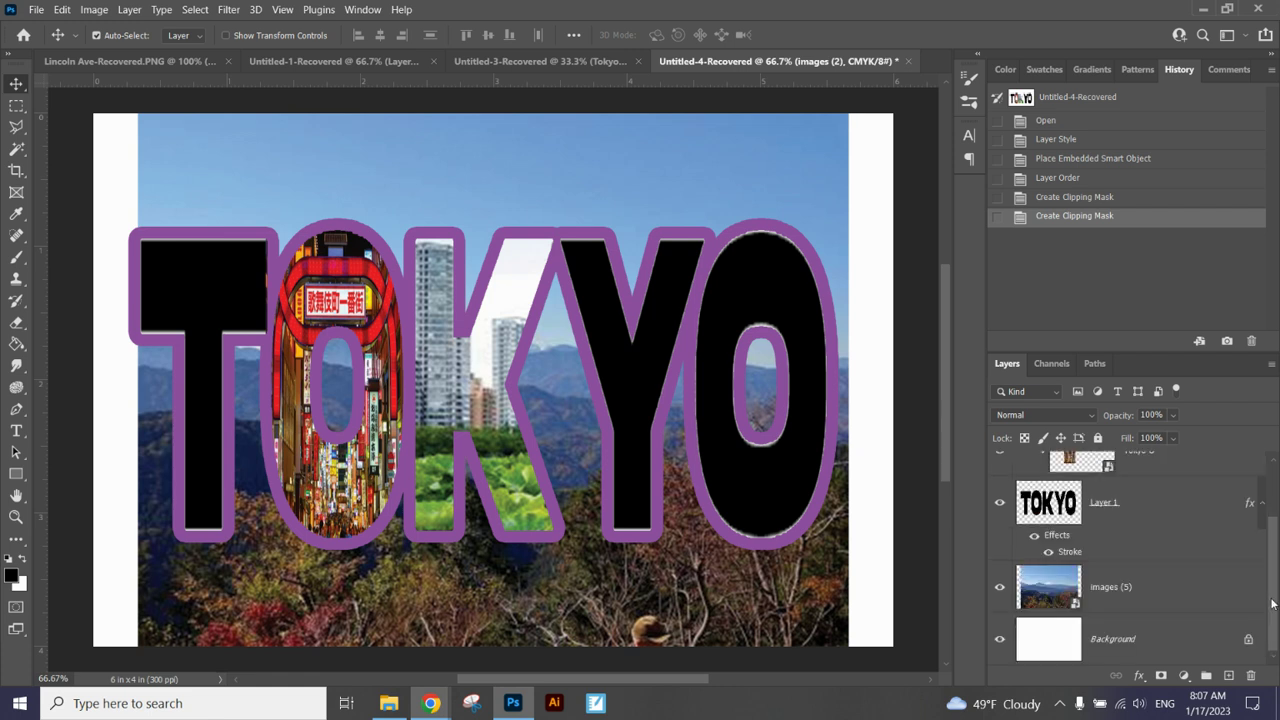
Scale the images (5) mountain photo past the canvas edges and nudge it into place
left_click(1122, 589)
key("ctrl+t")
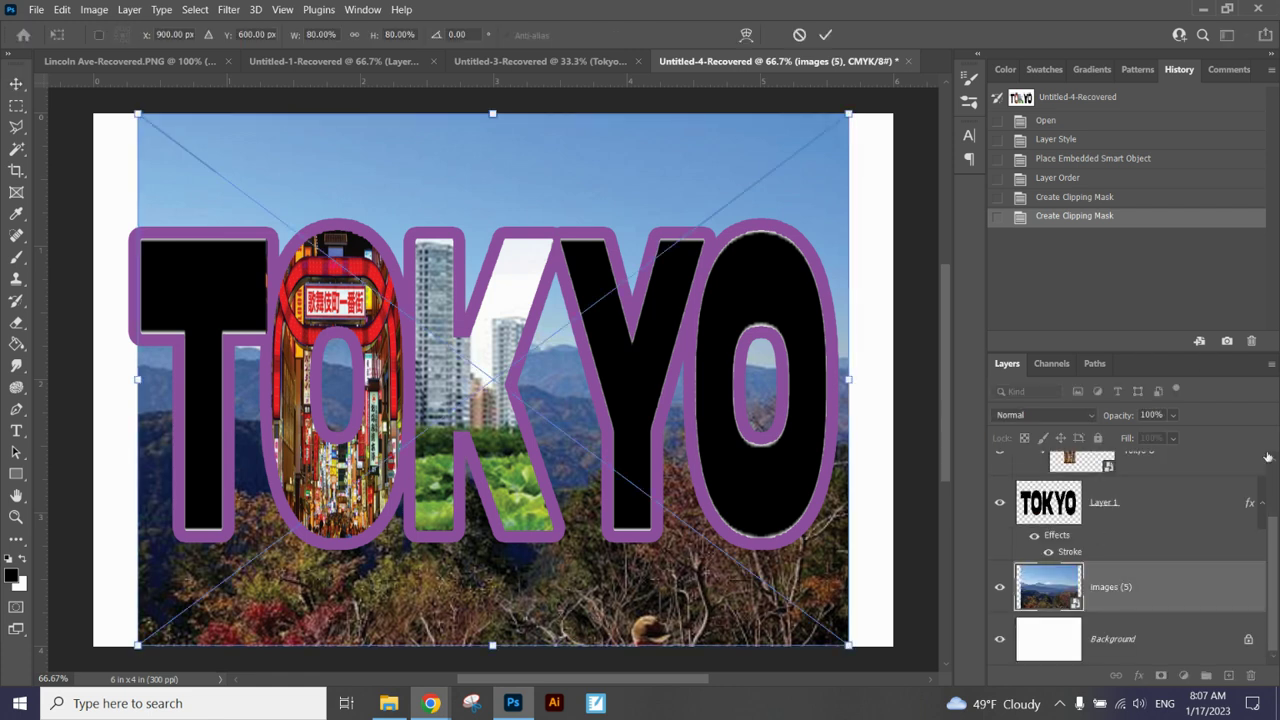
key("ctrl+minus")
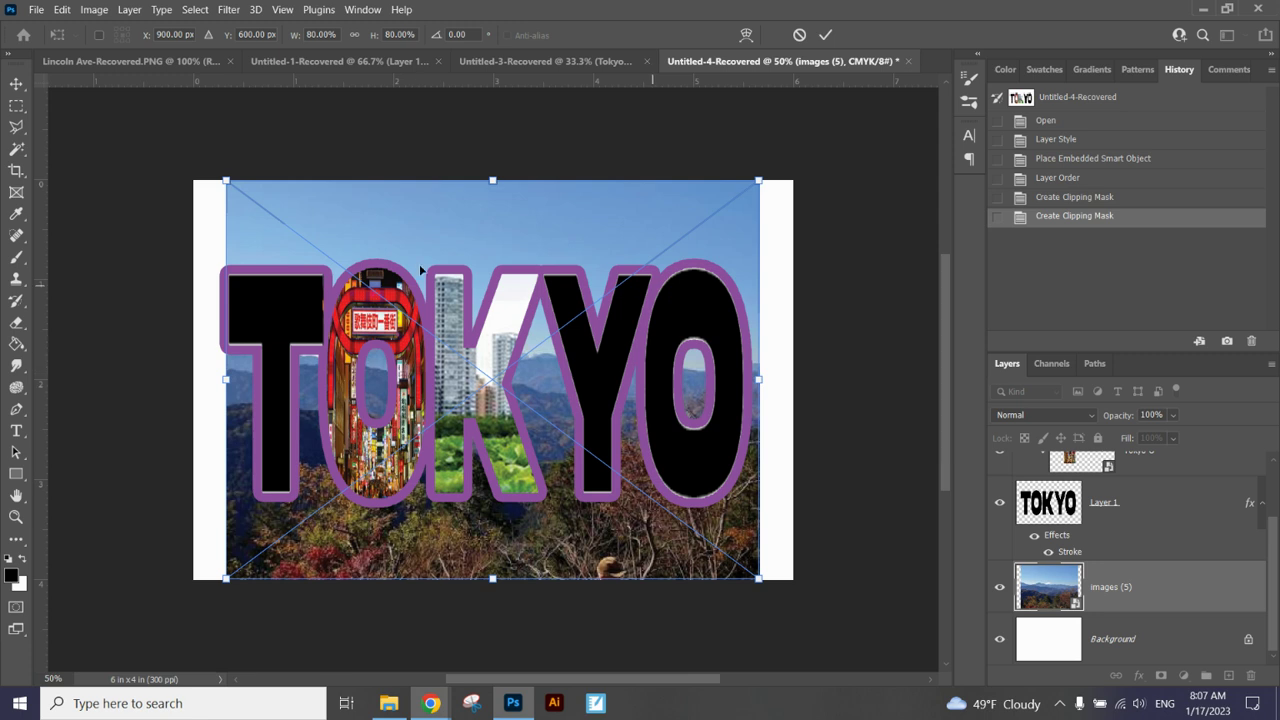
left_click_drag(226, 181, 160, 141)
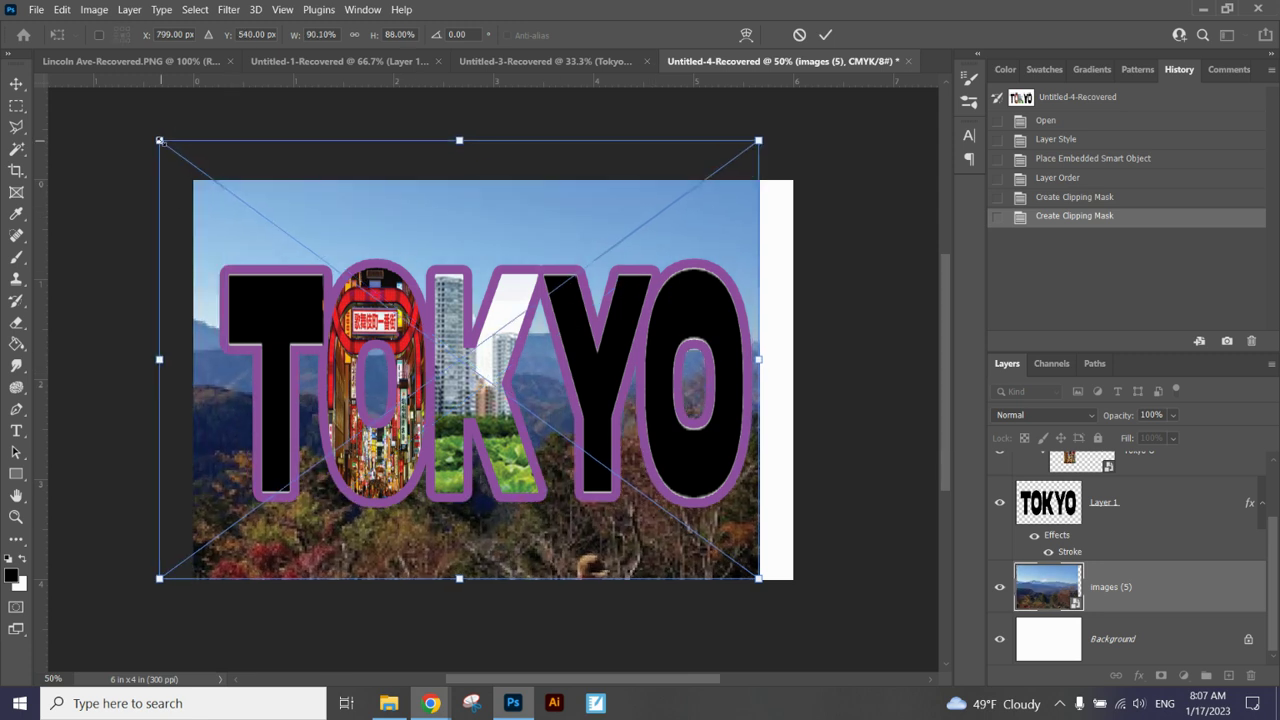
left_click_drag(758, 578, 838, 632)
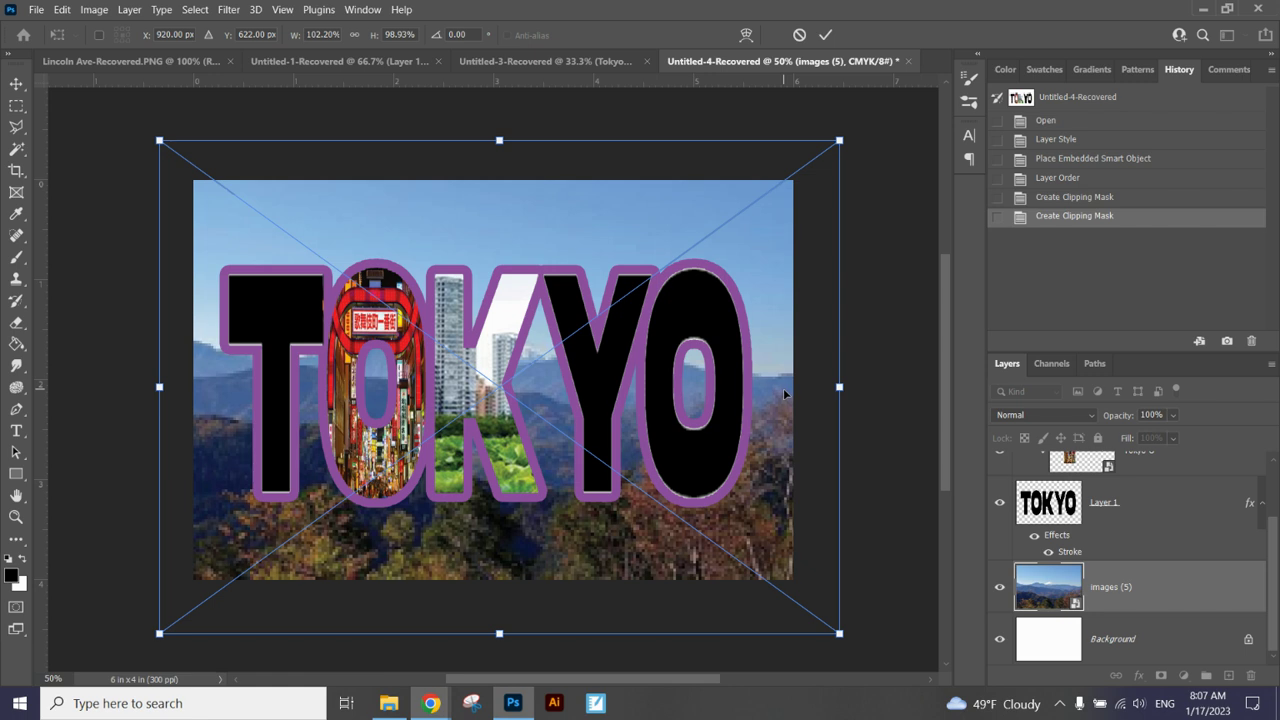
left_click_drag(562, 406, 563, 414)
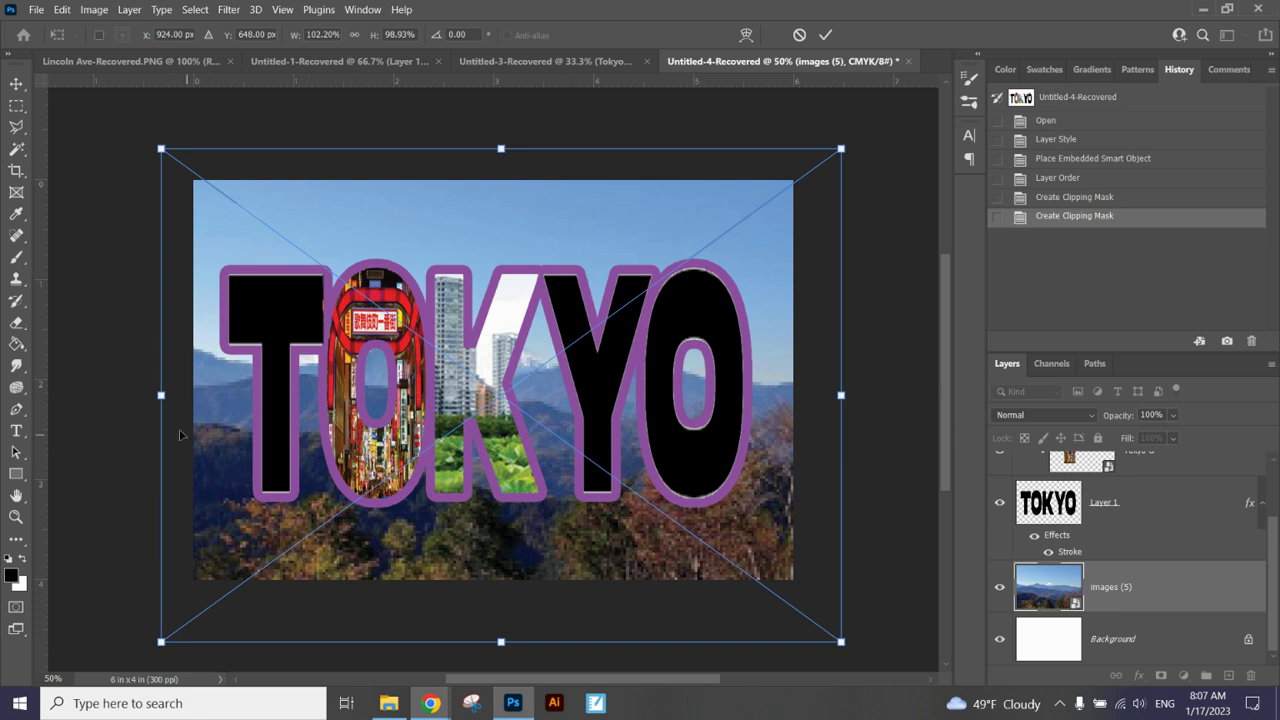
key("Return")
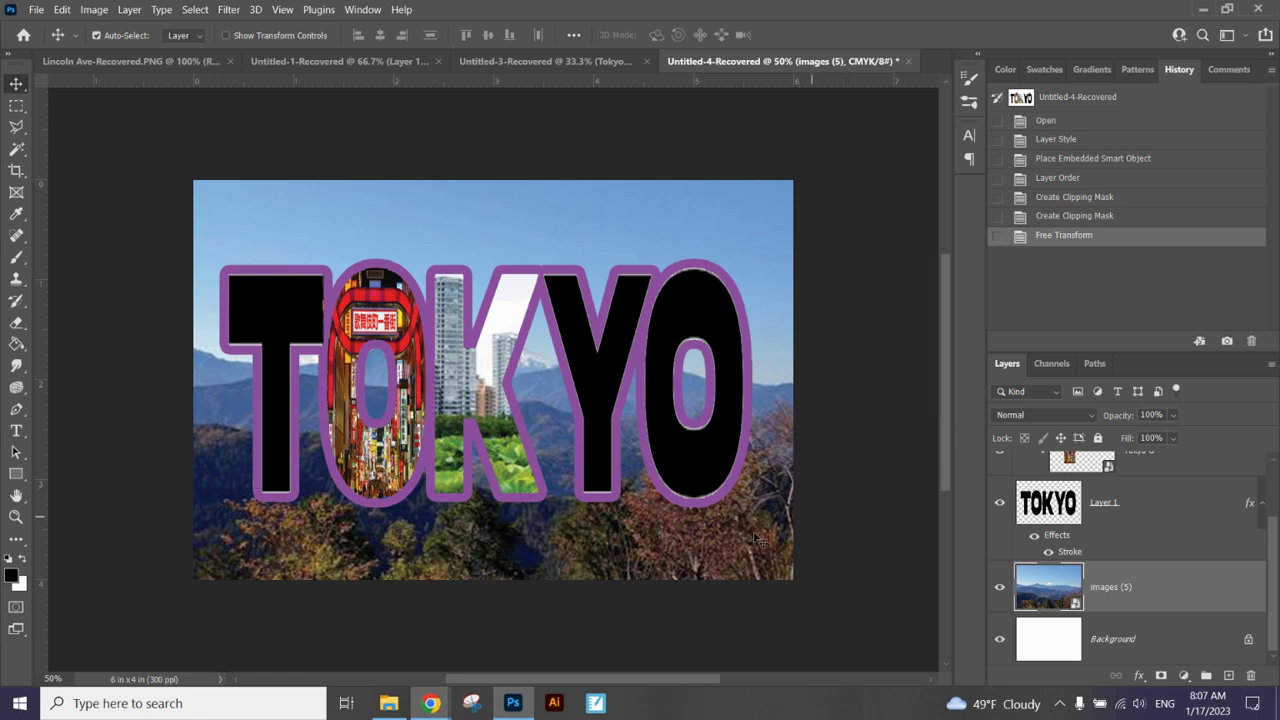
mouse_move(698, 541)
left_mouse_down()
mouse_move(697, 567)
mouse_move(697, 520)
left_mouse_up()
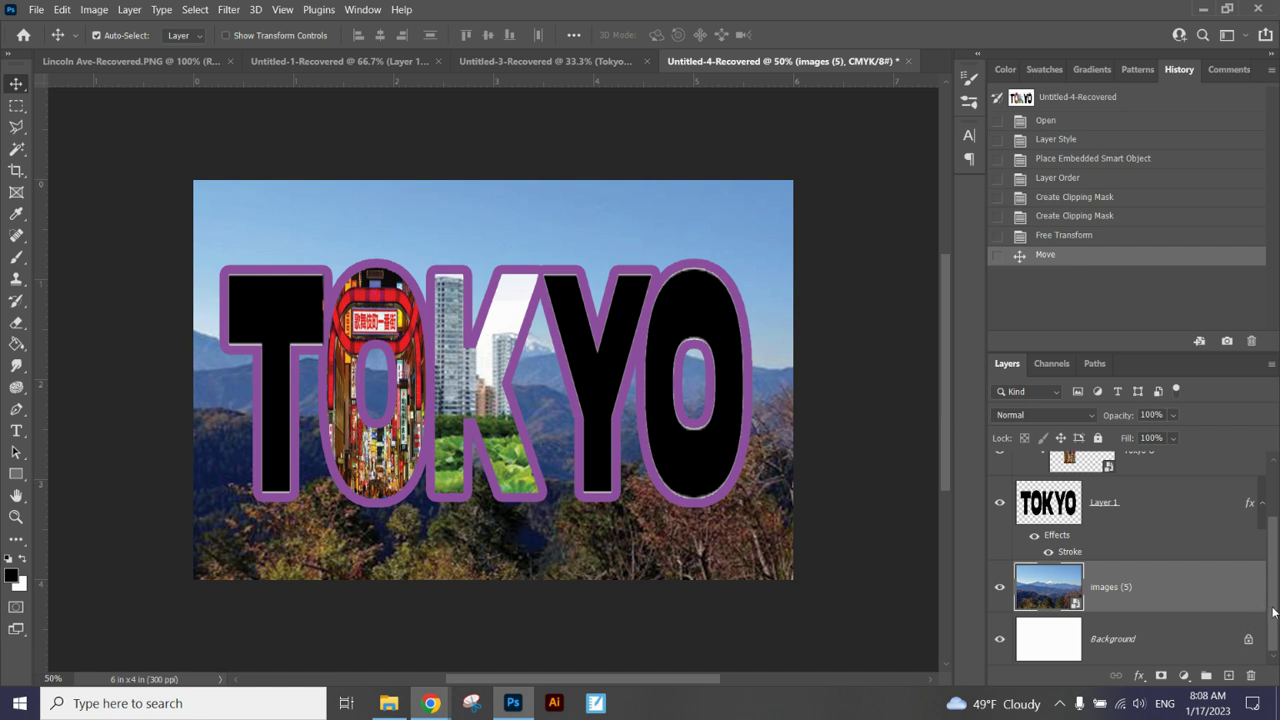
Select Layer 1 with both clipped photos and shift the TOKYO lettering slightly right
left_click_drag(1274, 597, 1276, 492)
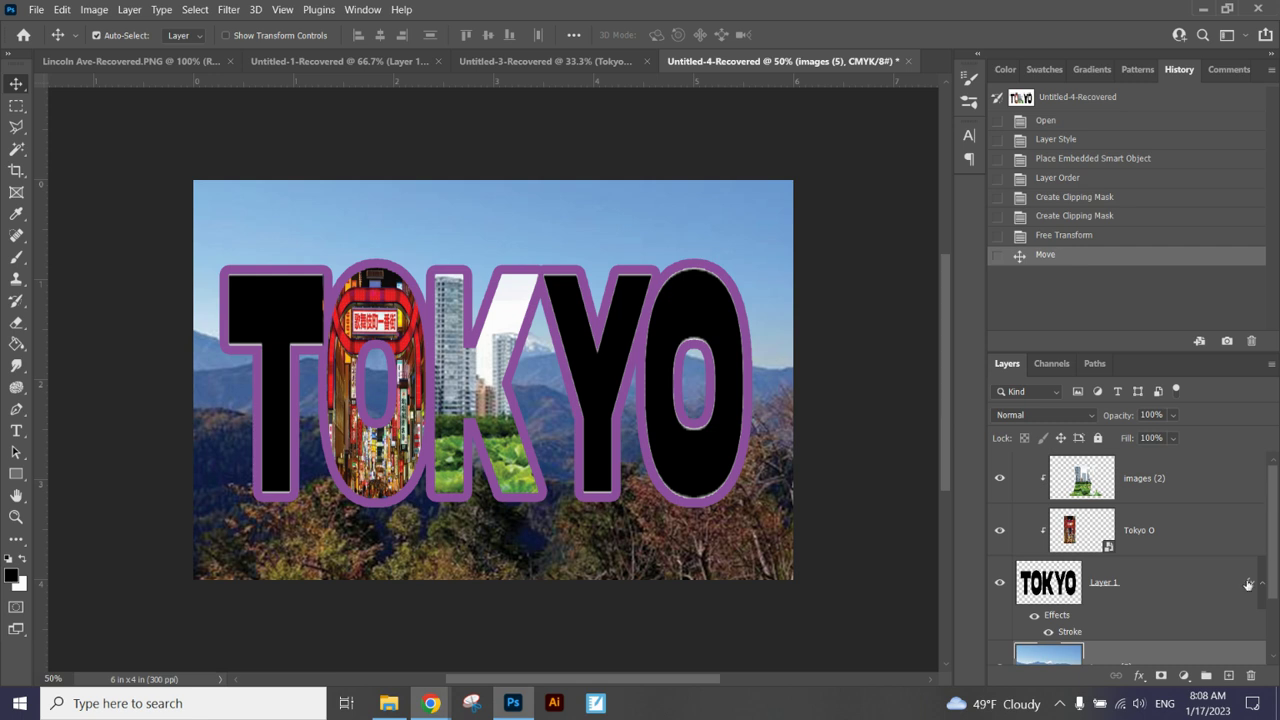
left_click(1144, 594)
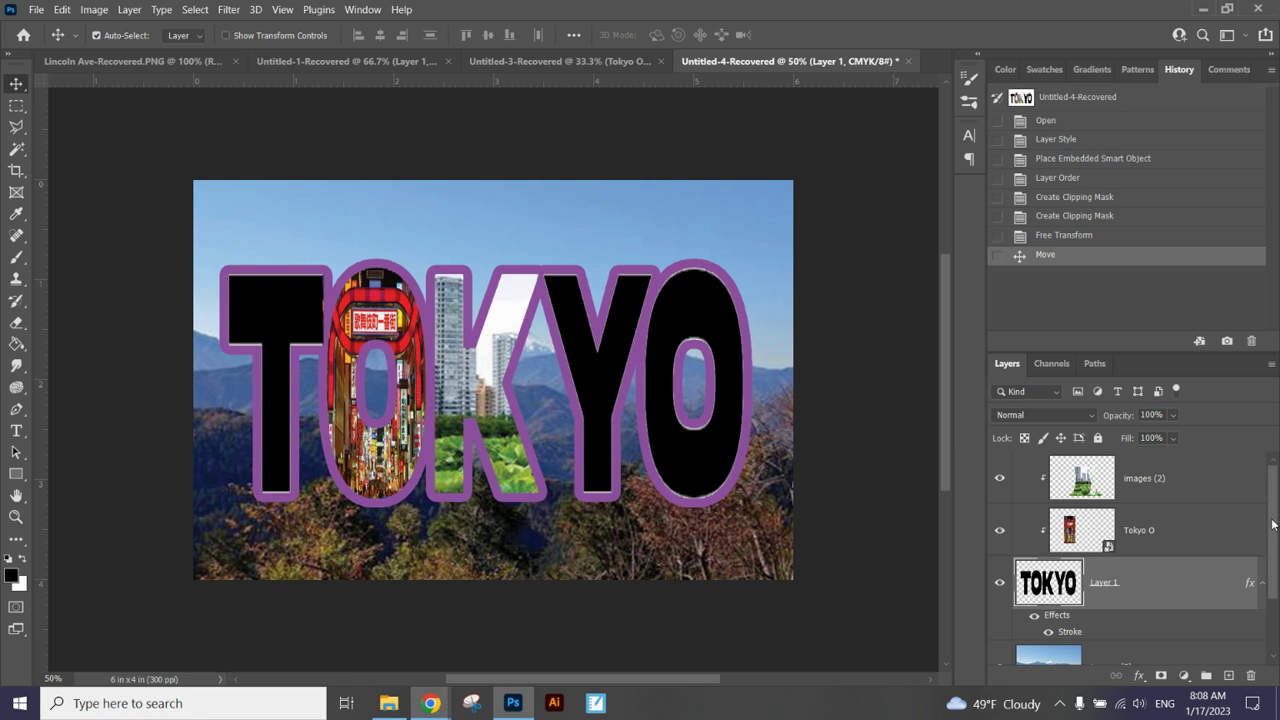
left_click(1144, 467, "shift")
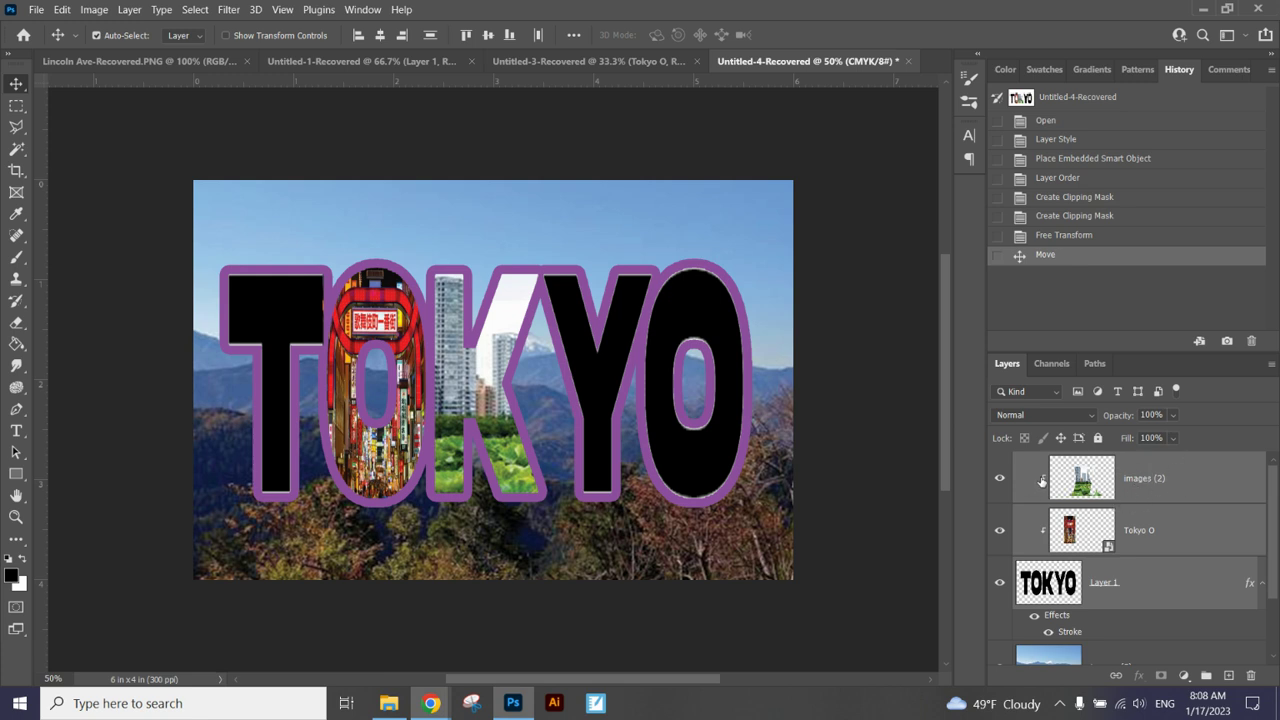
left_click_drag(480, 365, 508, 441)
Shorten the TOKYO lettering, rotate it -5.7°, and raise it higher
key("ctrl+t")
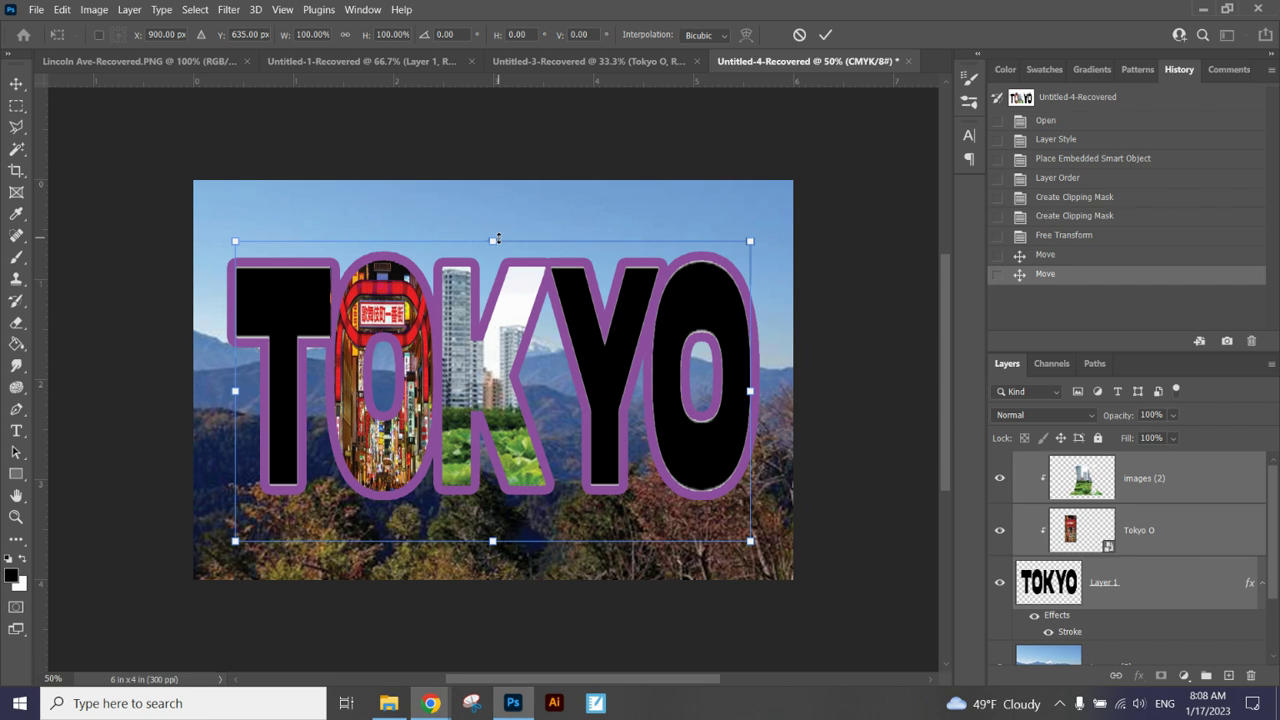
left_click_drag(494, 241, 496, 280)
left_click_drag(770, 259, 762, 222)
left_click_drag(685, 323, 688, 307)
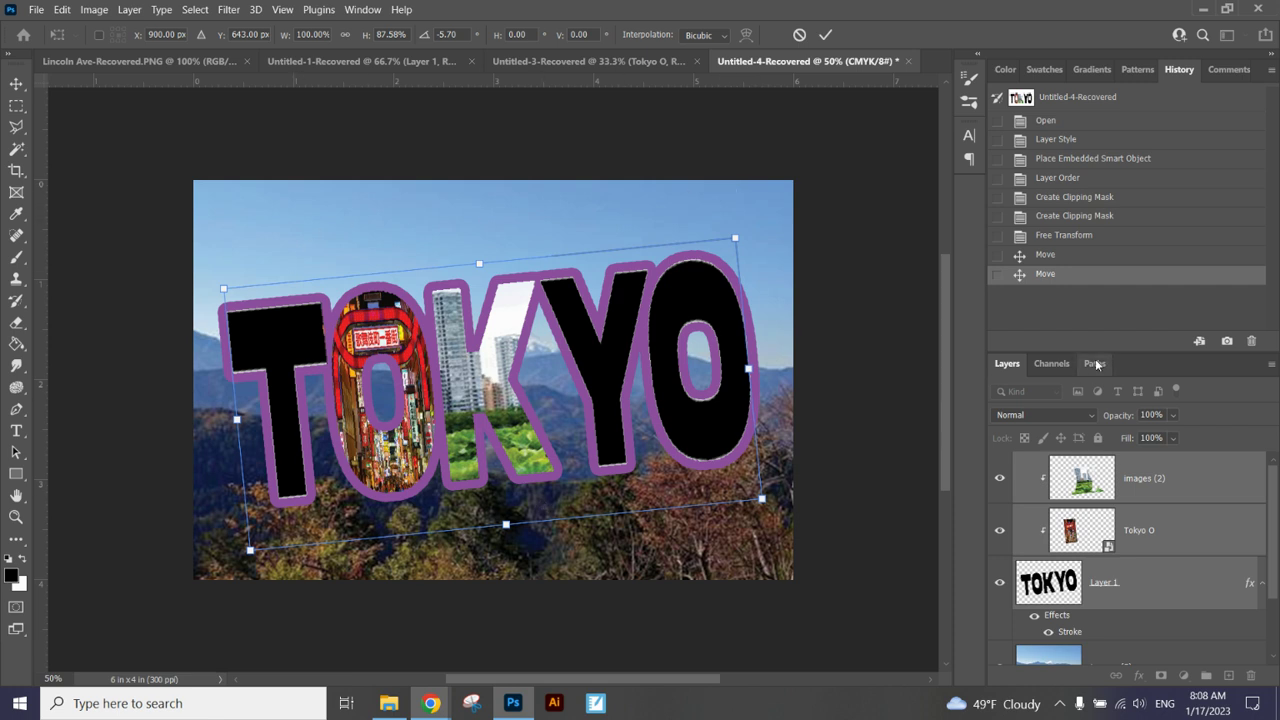
key("Return")
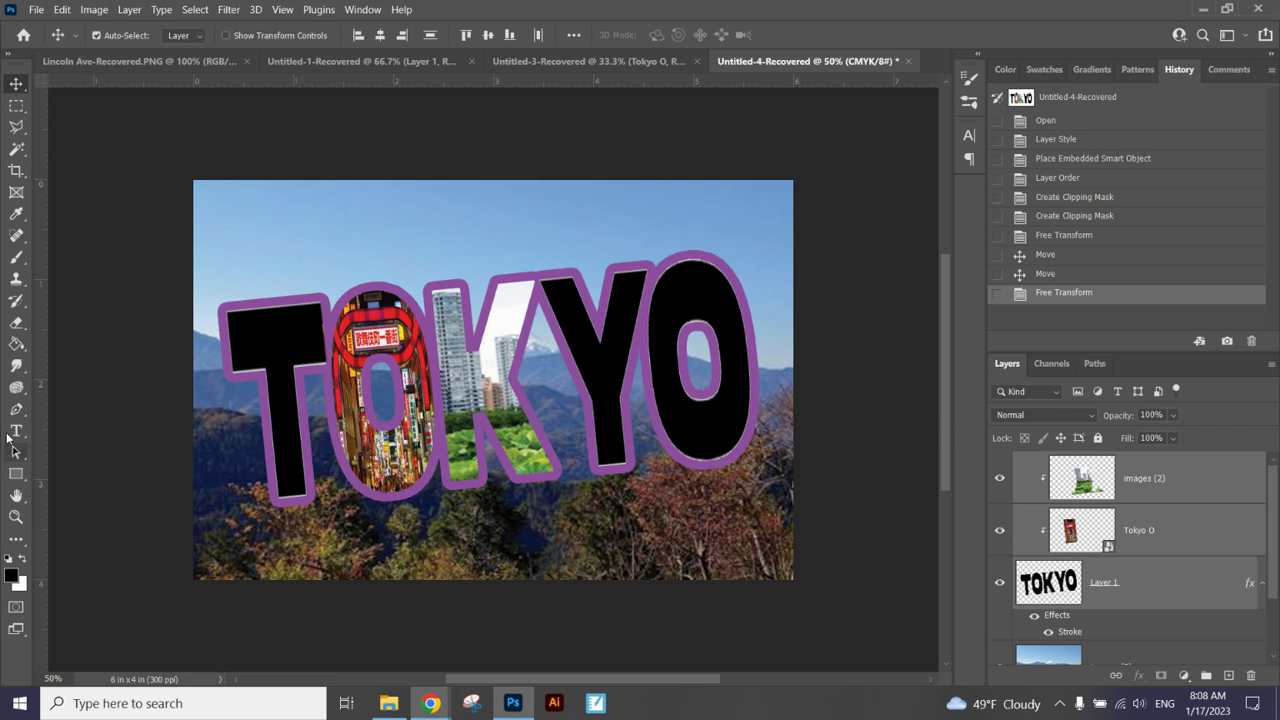
Add a text box across the top of the postcard reading 'Greetings from'
left_click(1200, 486)
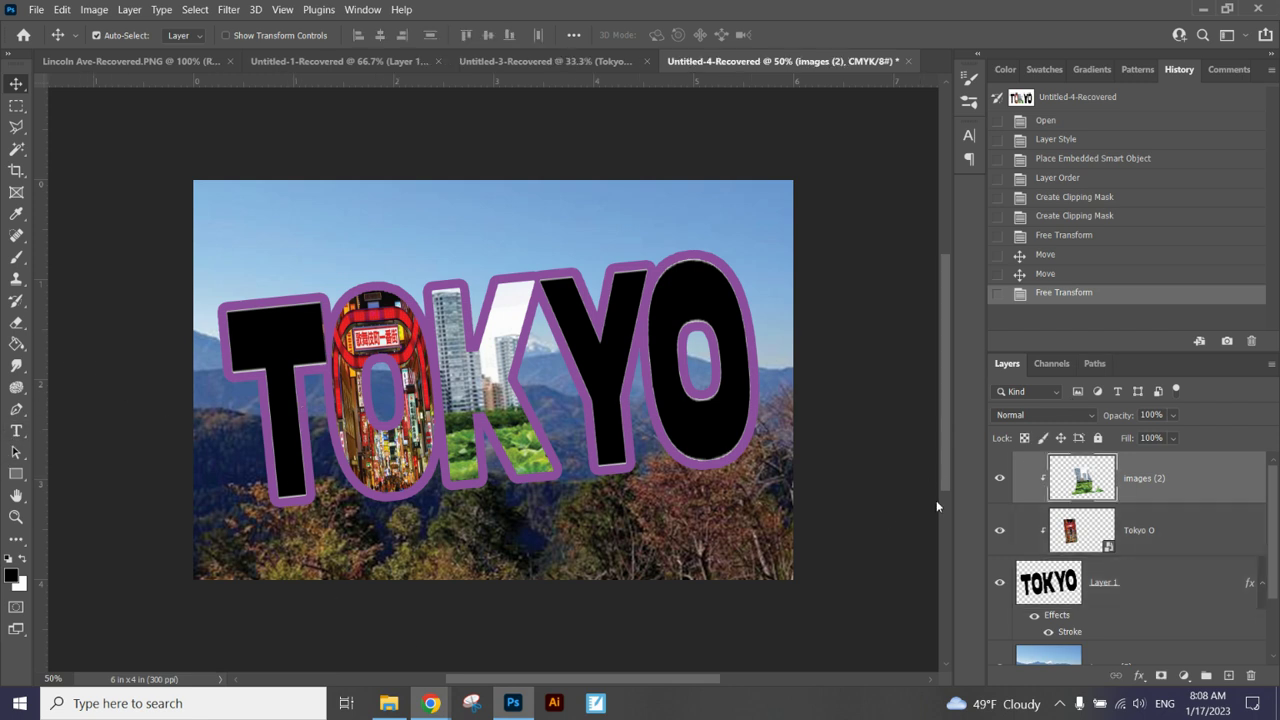
left_click(16, 431)
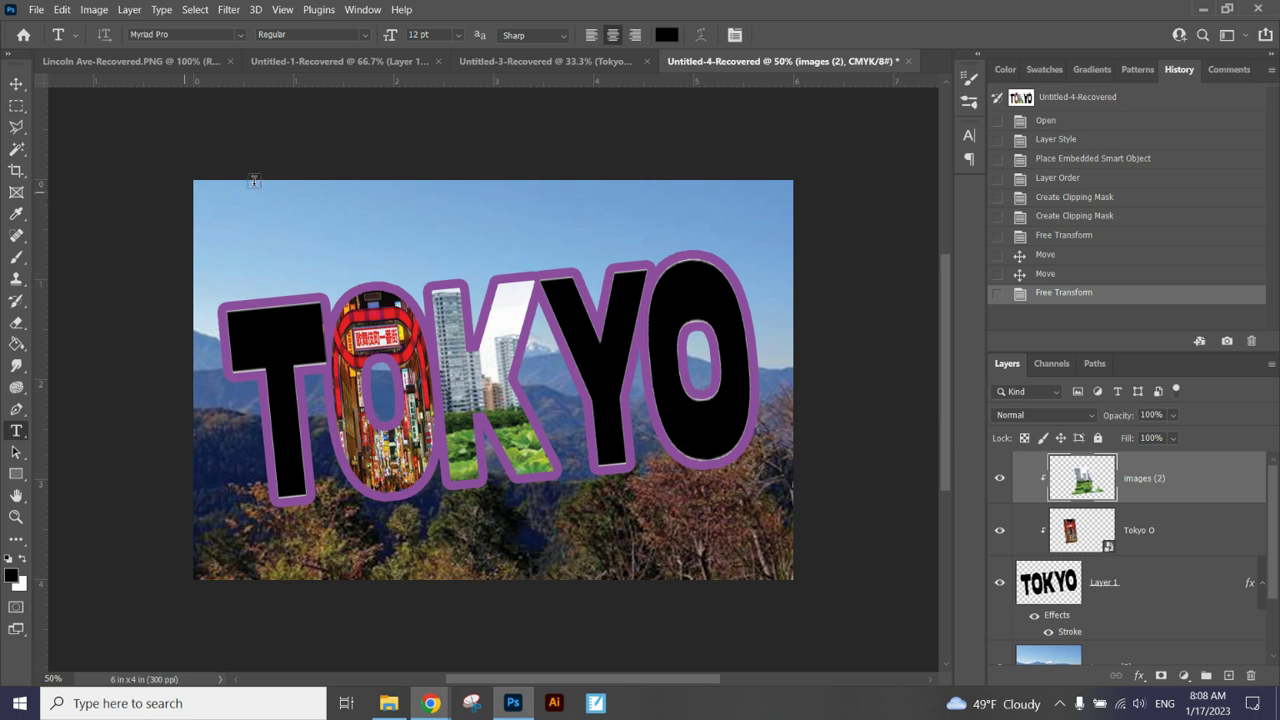
left_click_drag(212, 200, 494, 236)
type("Greet")
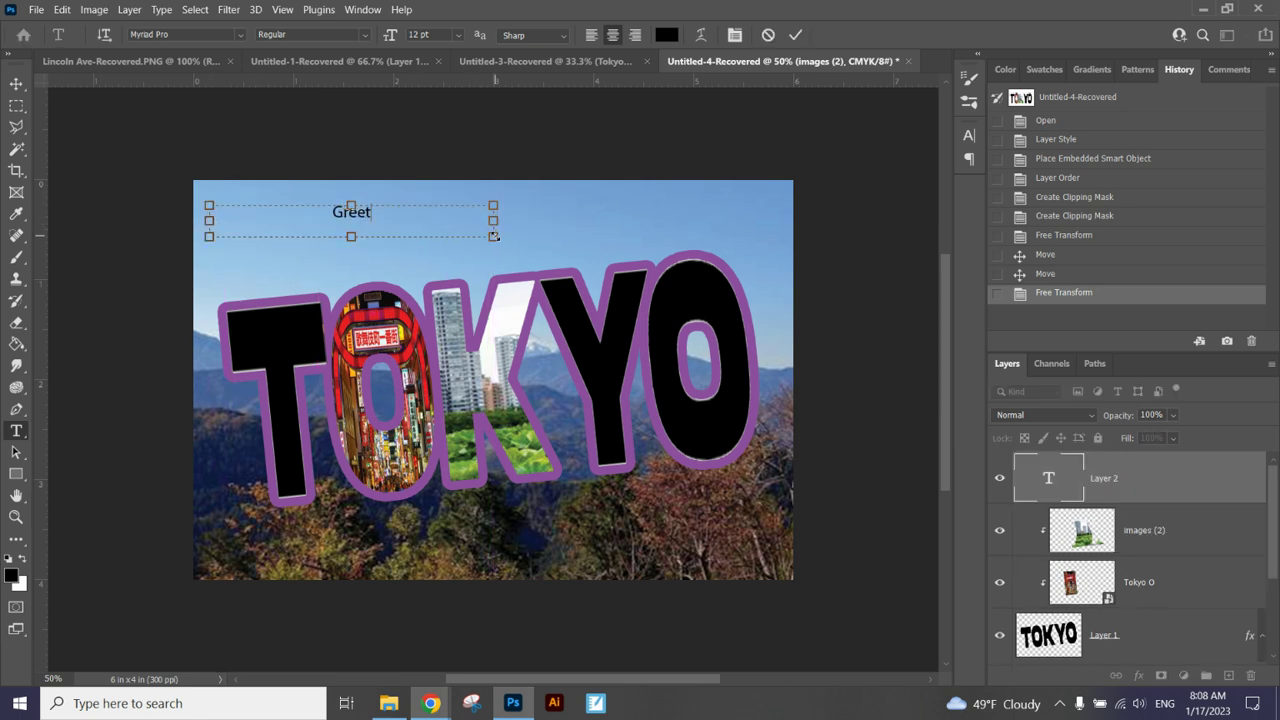
type("ings from")
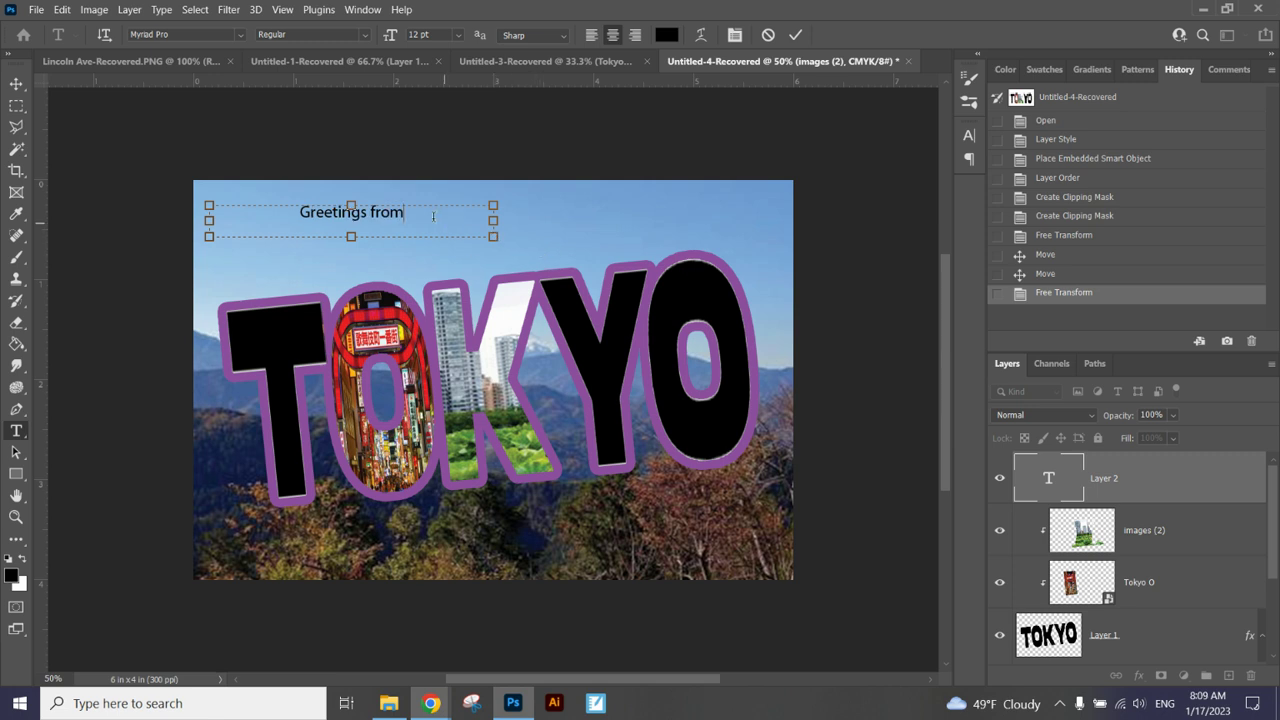
Set the 'Greetings from' text to 30 pt and make its box taller
key("ctrl+a")
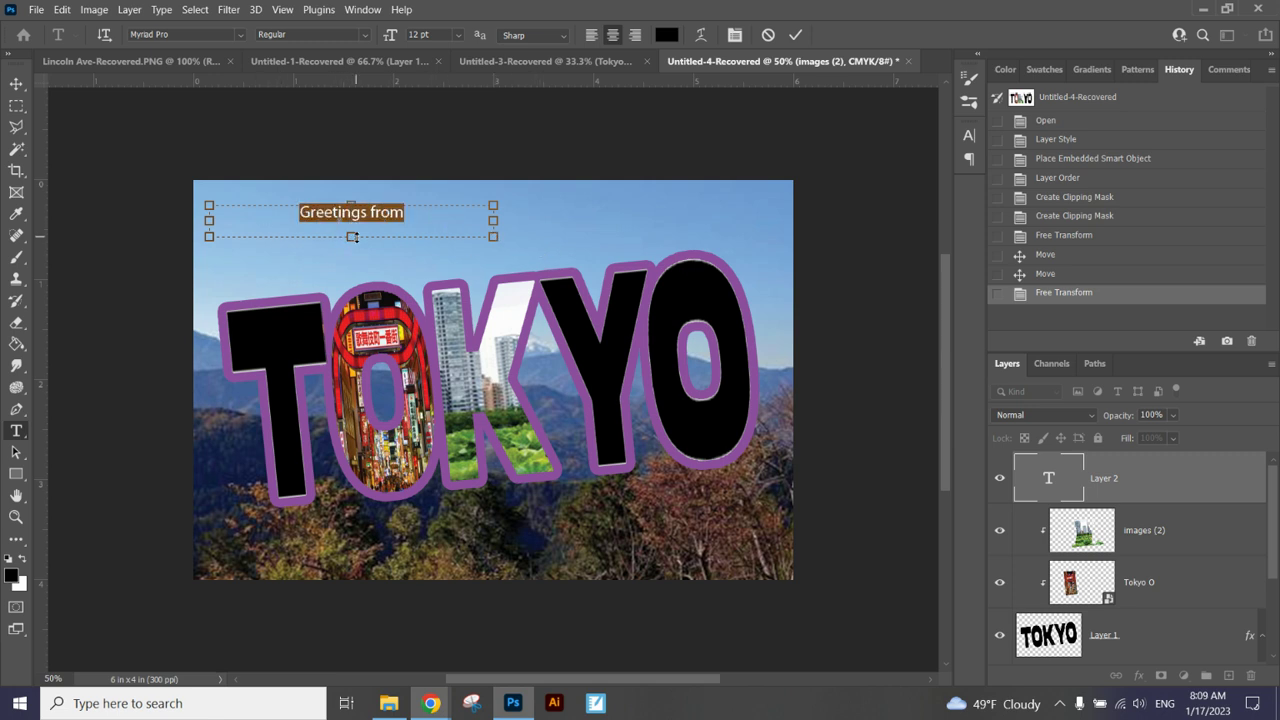
left_click_drag(351, 237, 351, 266)
left_click(459, 35)
left_click(440, 218)
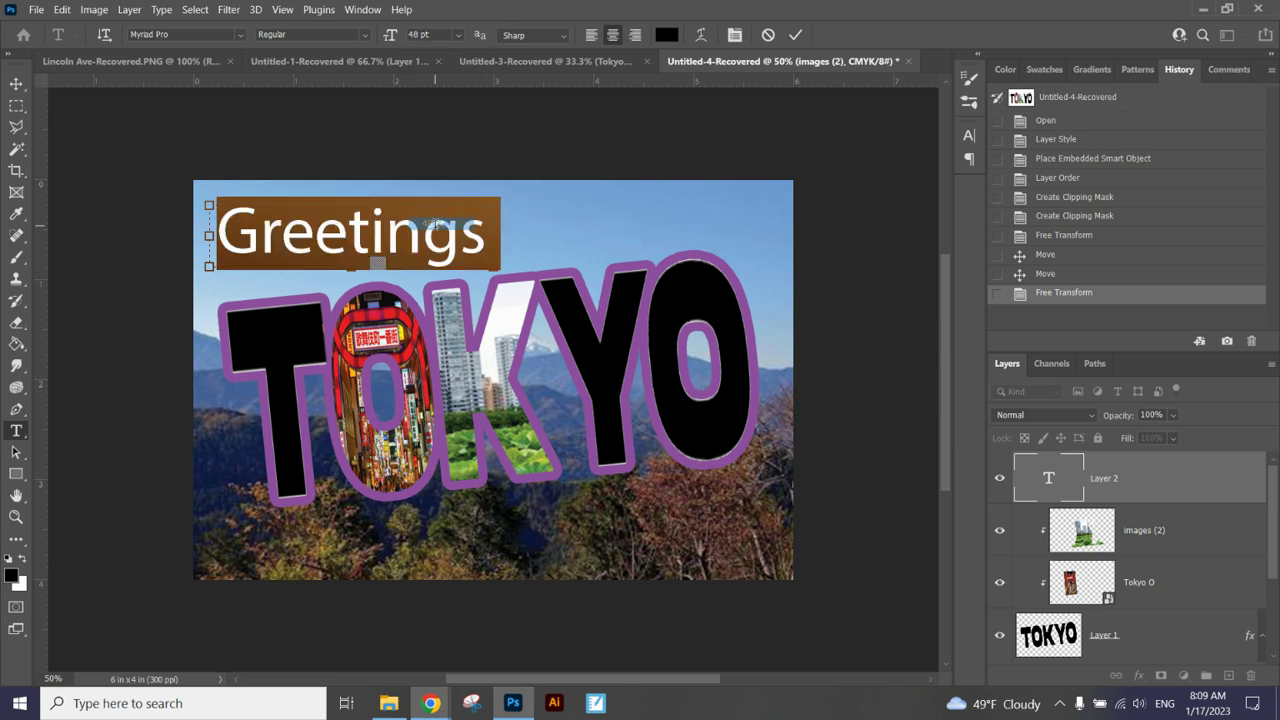
left_click(462, 34)
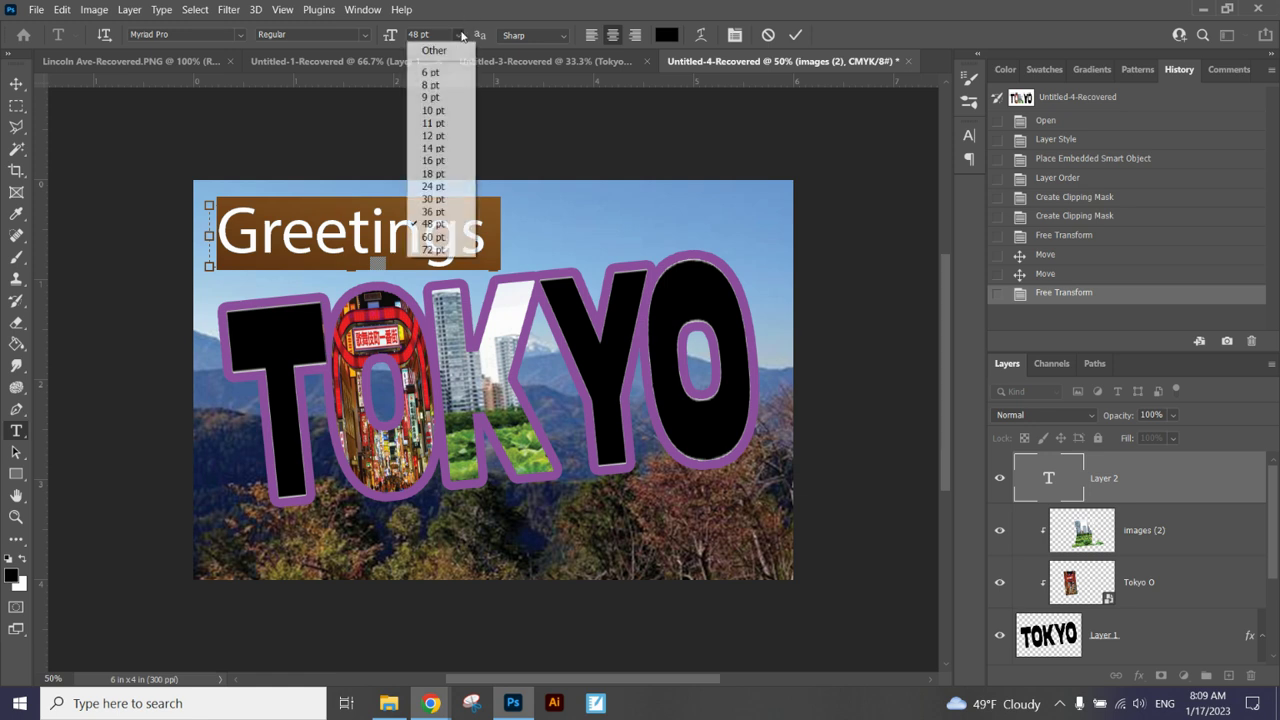
left_click(430, 200)
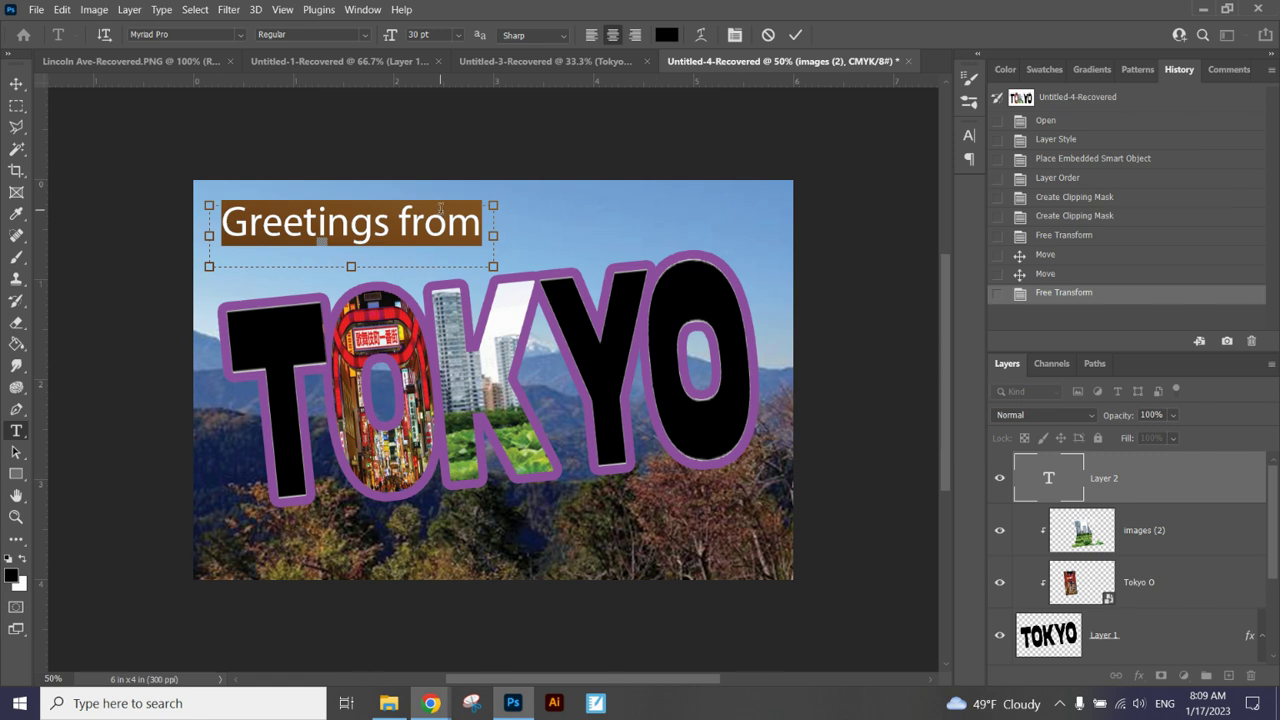
left_click(364, 34)
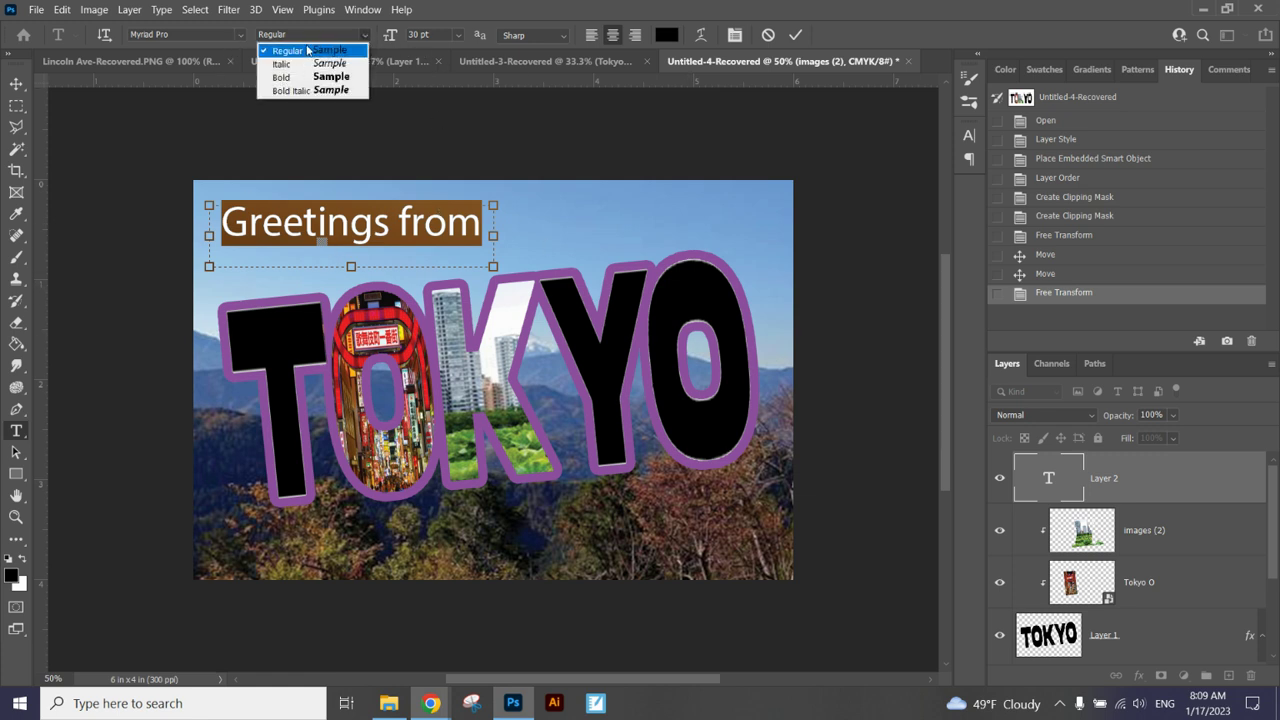
Set 'Greetings from' in Lucida Calligraphy, widen its text box, and commit it
left_click(240, 38)
left_click(240, 38)
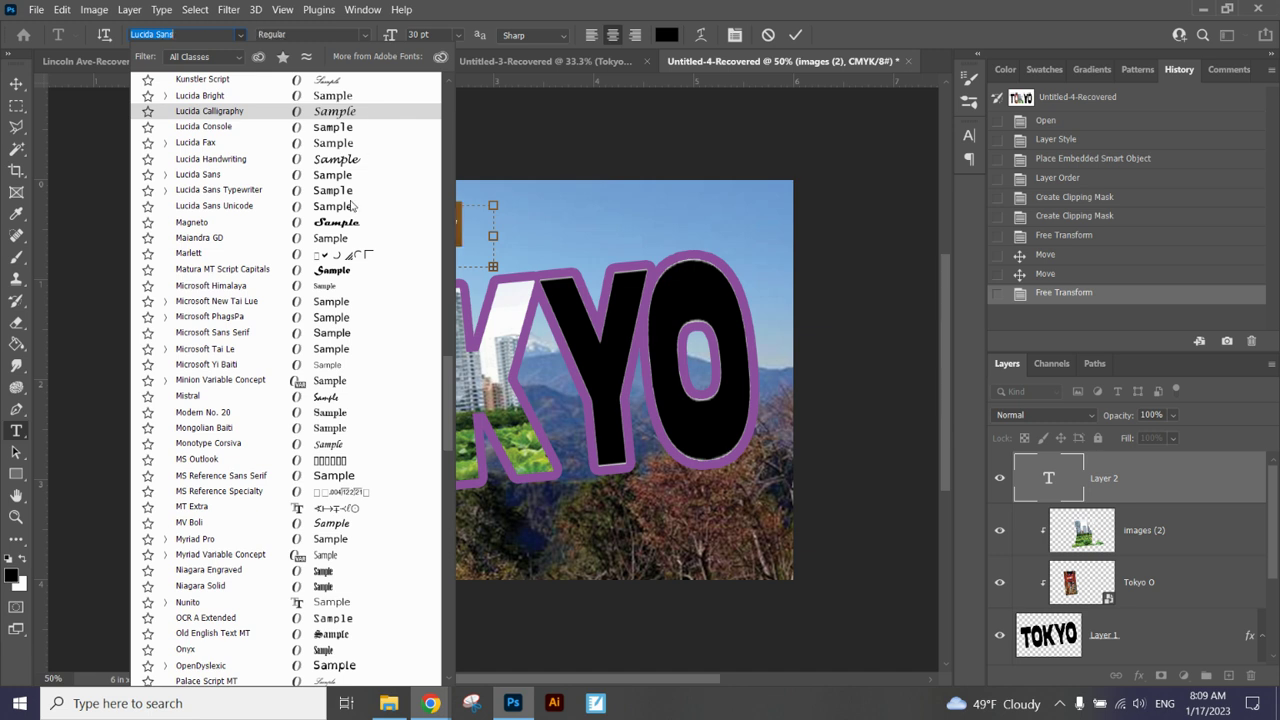
left_click(362, 112)
left_click_drag(493, 236, 546, 232)
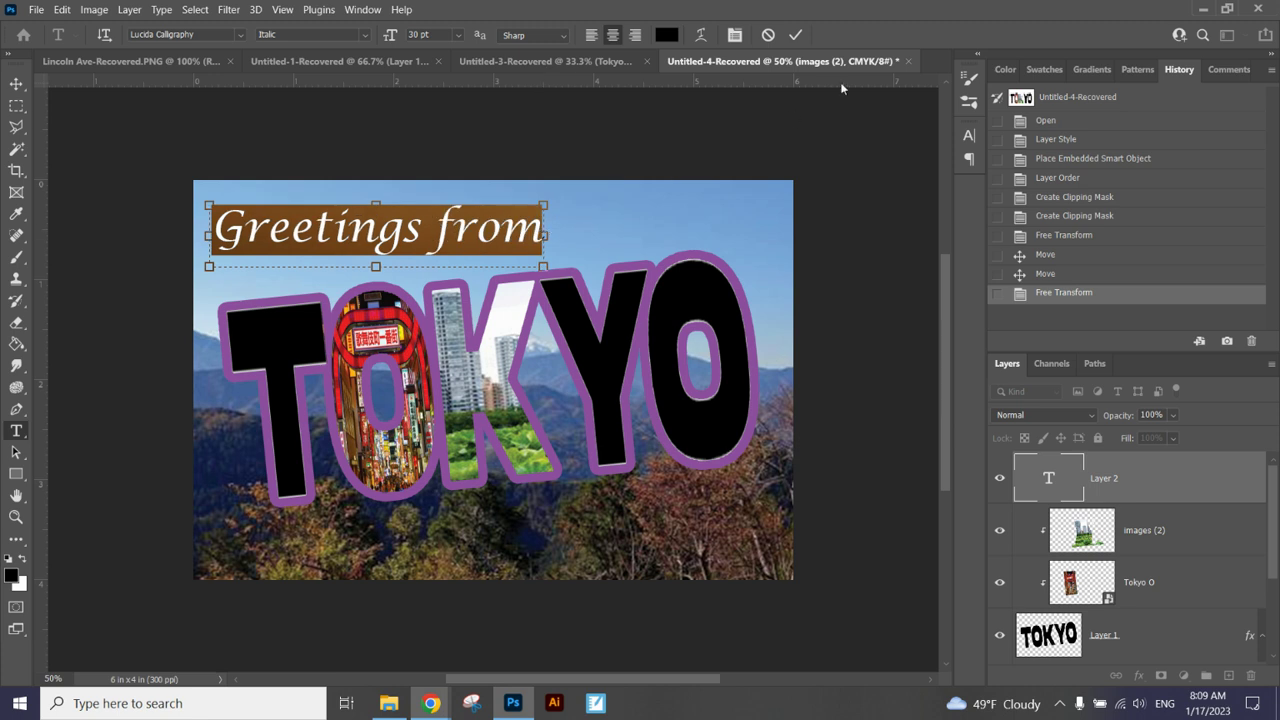
left_click(796, 36)
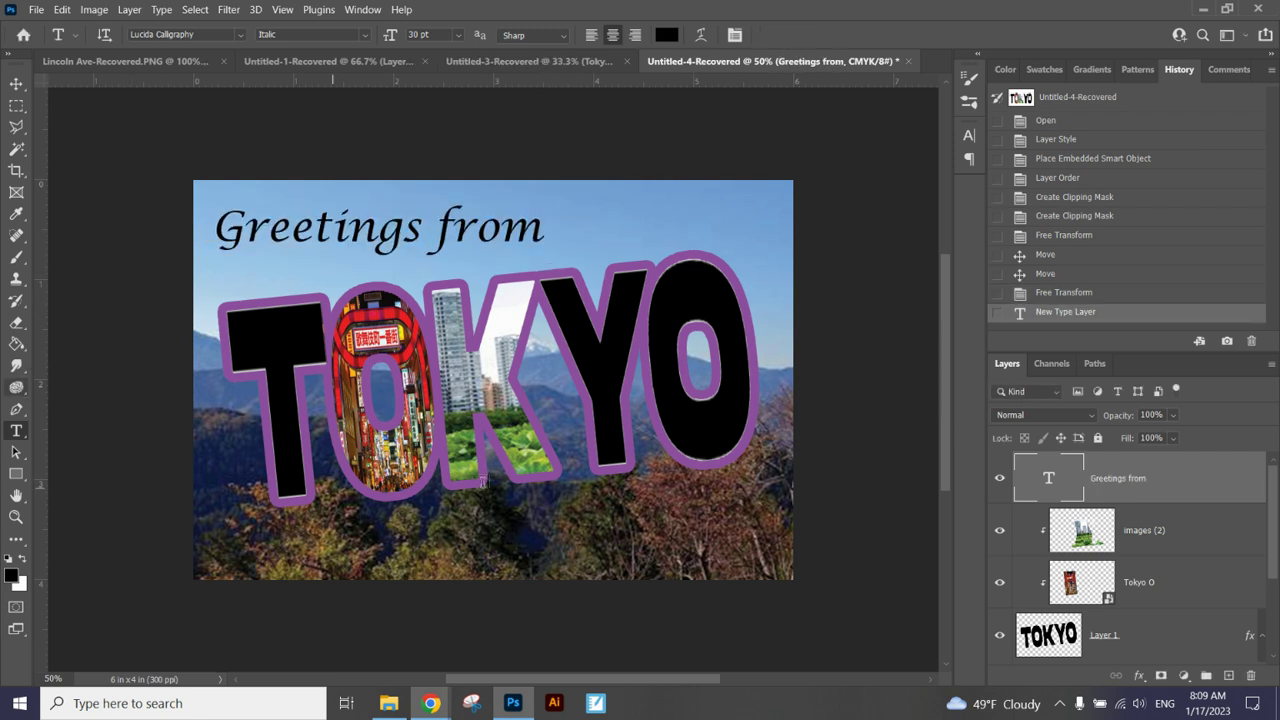
left_click_drag(533, 498, 768, 563)
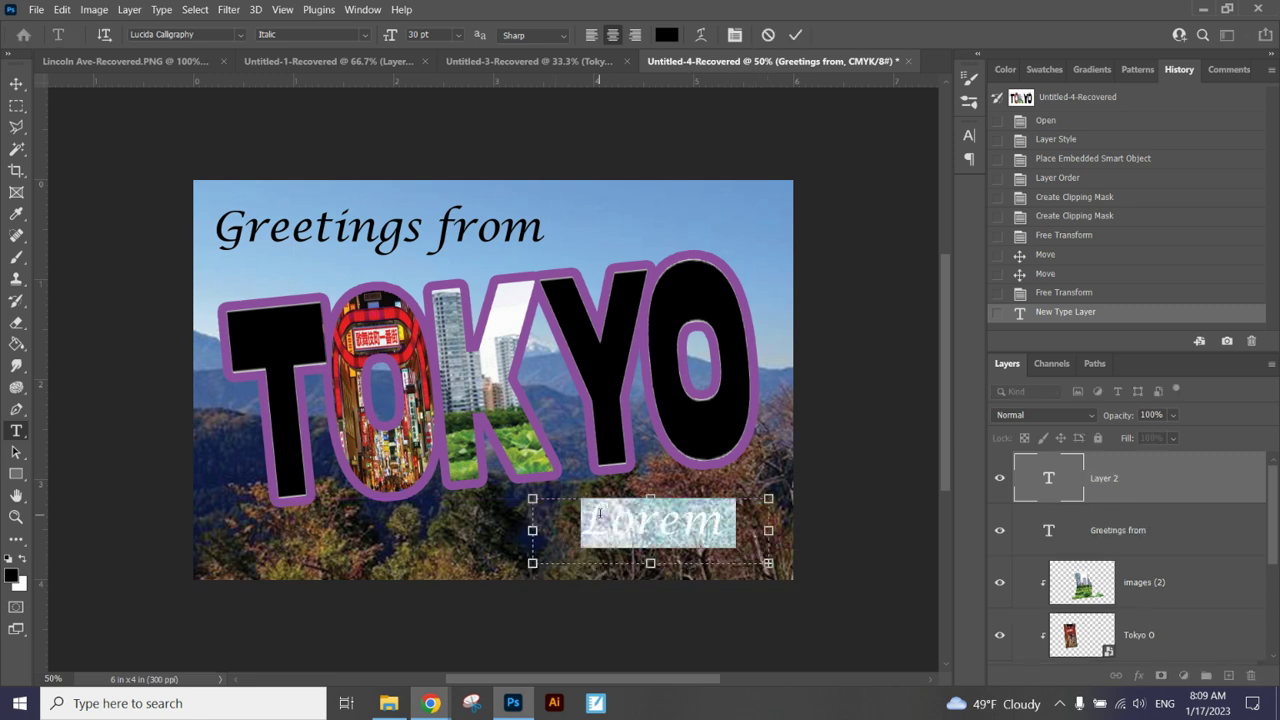
Type 'Japan' at the lower right, size it to 50 pt, fit its box, and commit
type("Japan")
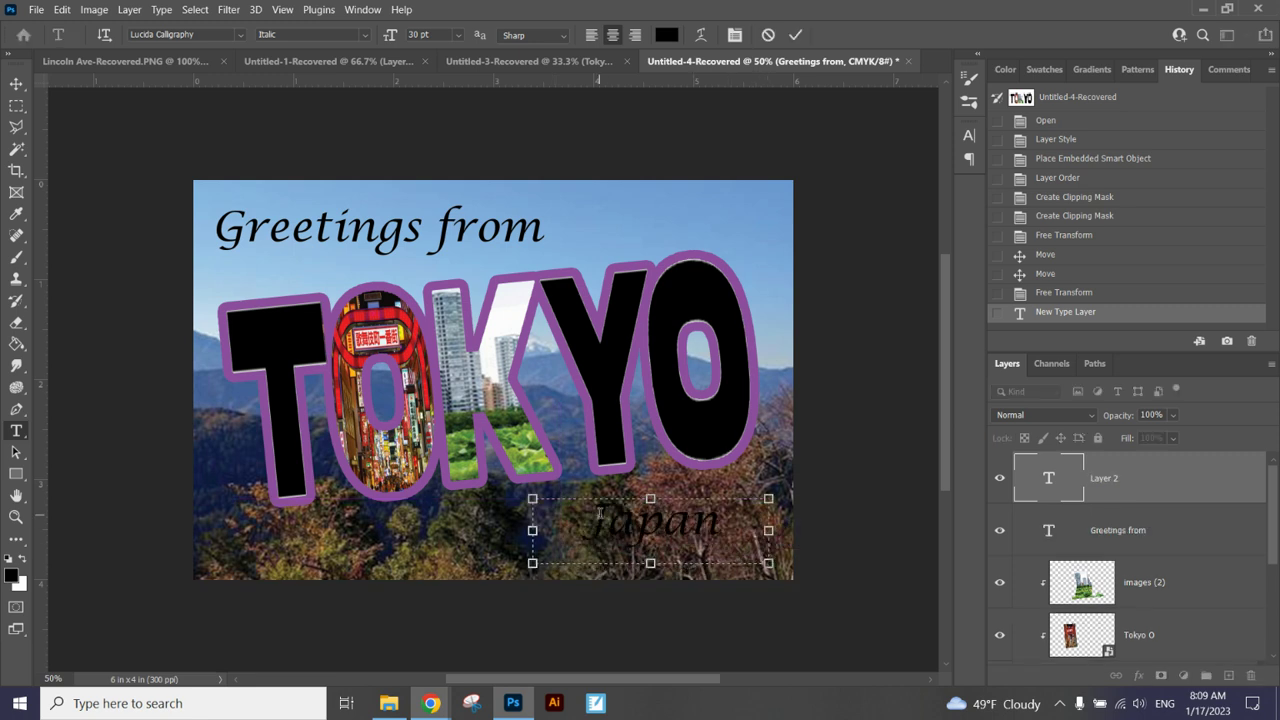
left_click_drag(720, 515, 562, 510)
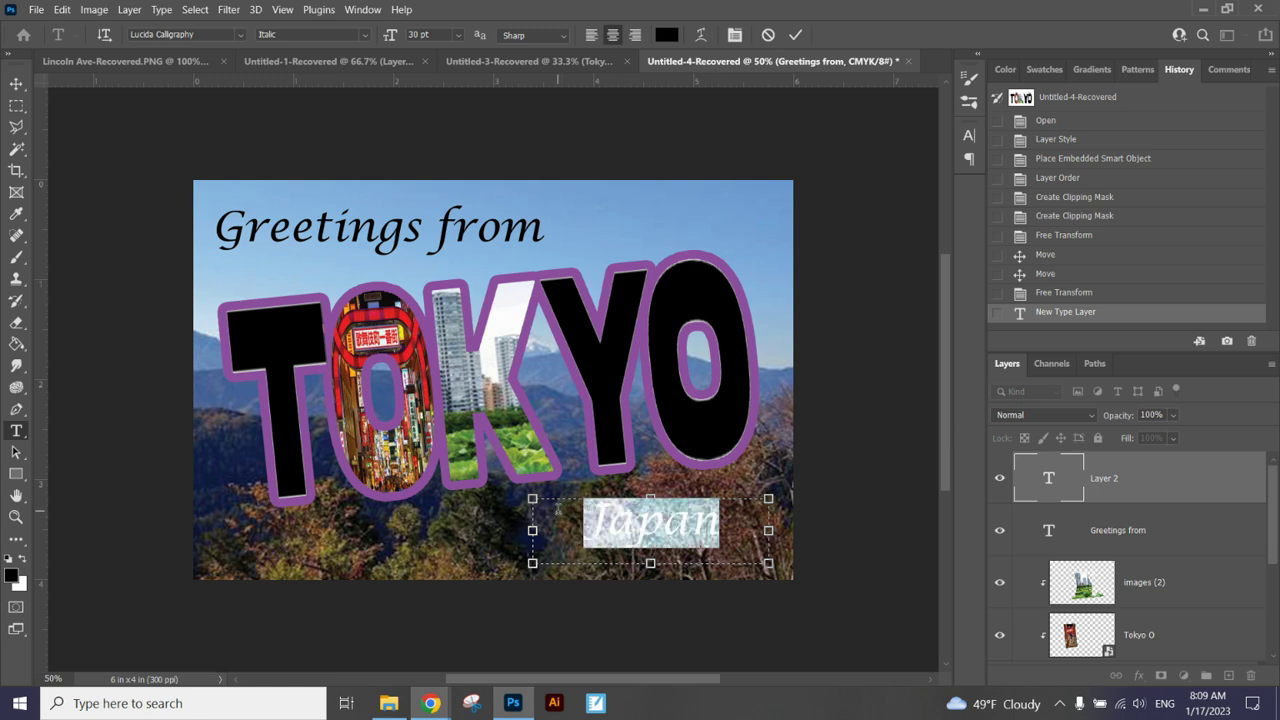
left_click(458, 35)
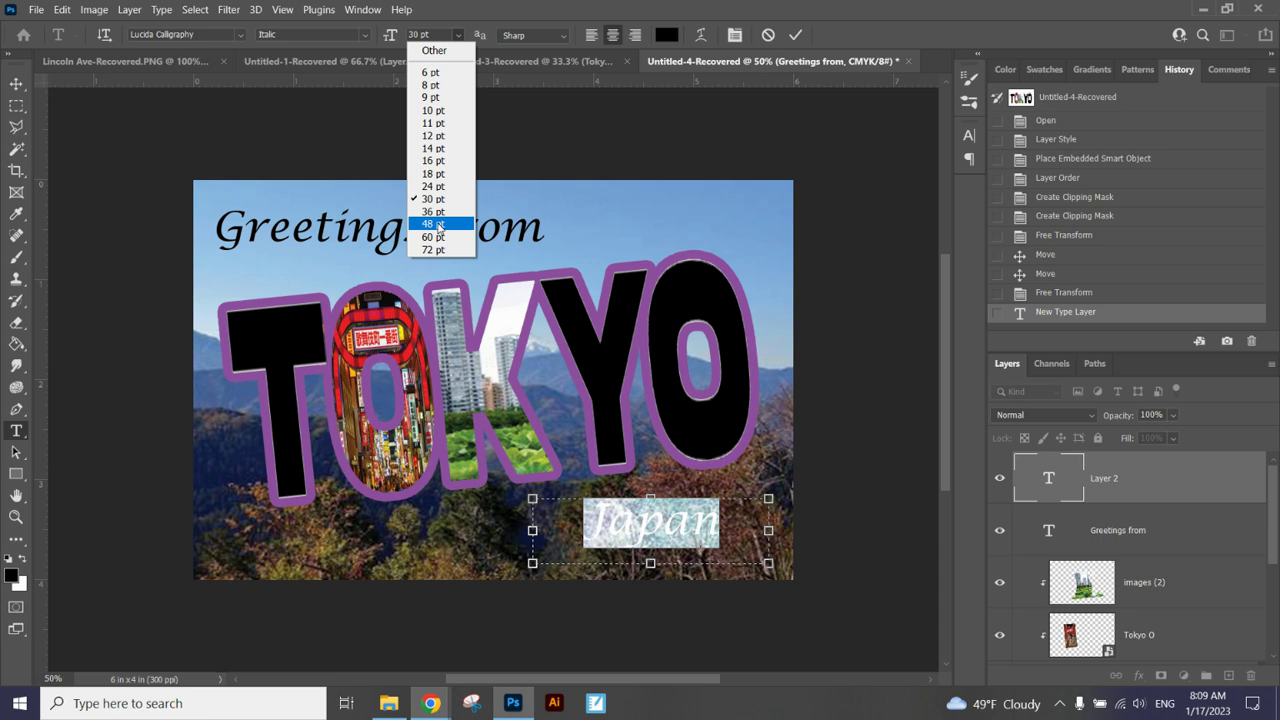
left_click(434, 237)
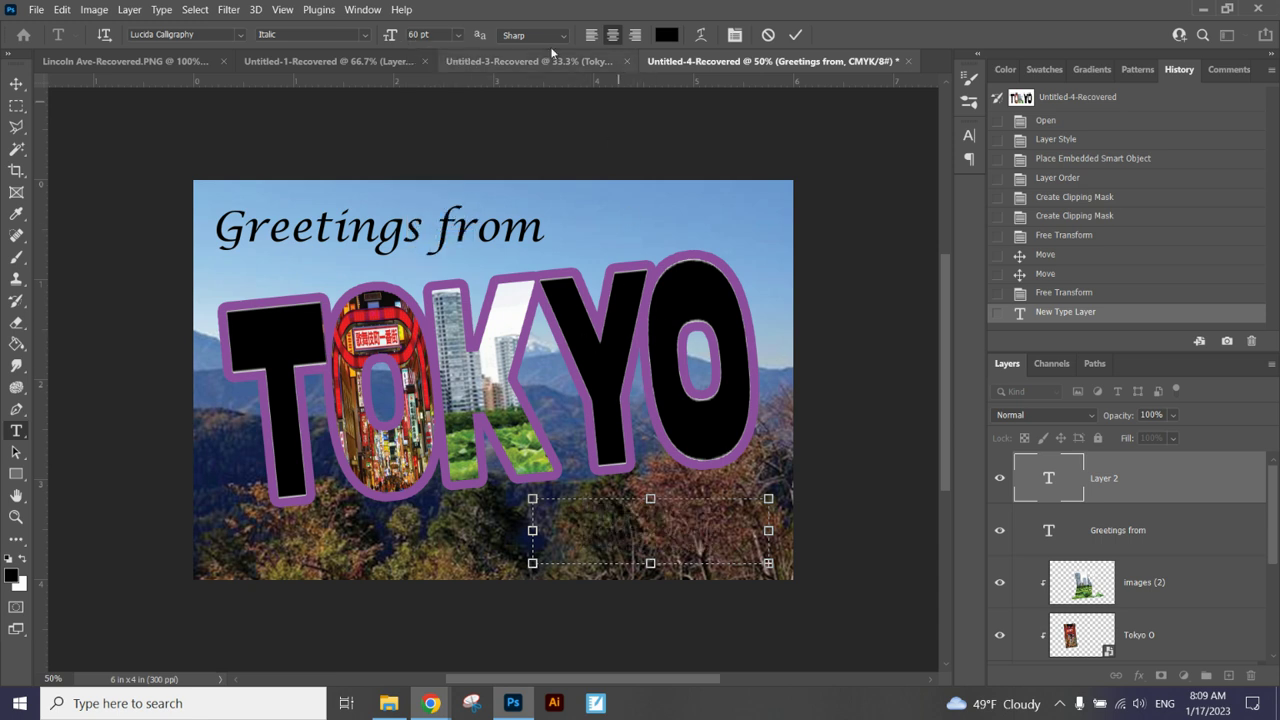
left_click_drag(650, 563, 650, 588)
left_click_drag(532, 539, 487, 539)
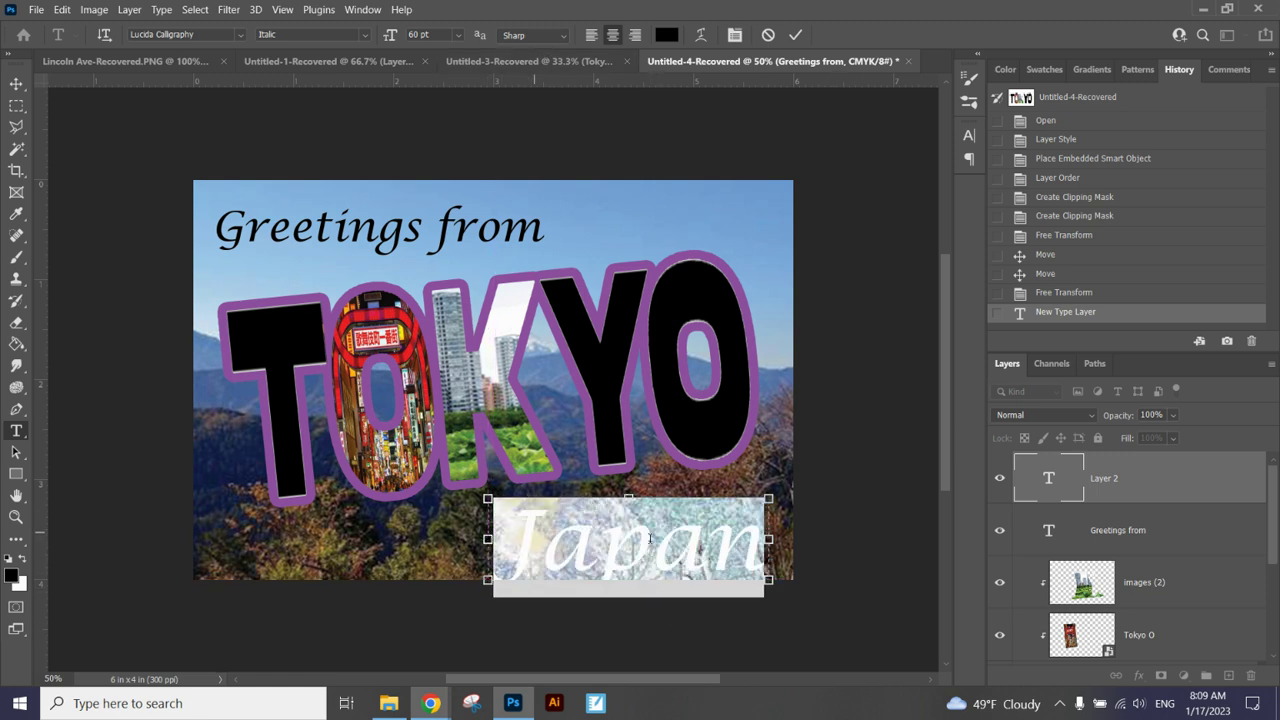
left_click(418, 34)
left_click(795, 35)
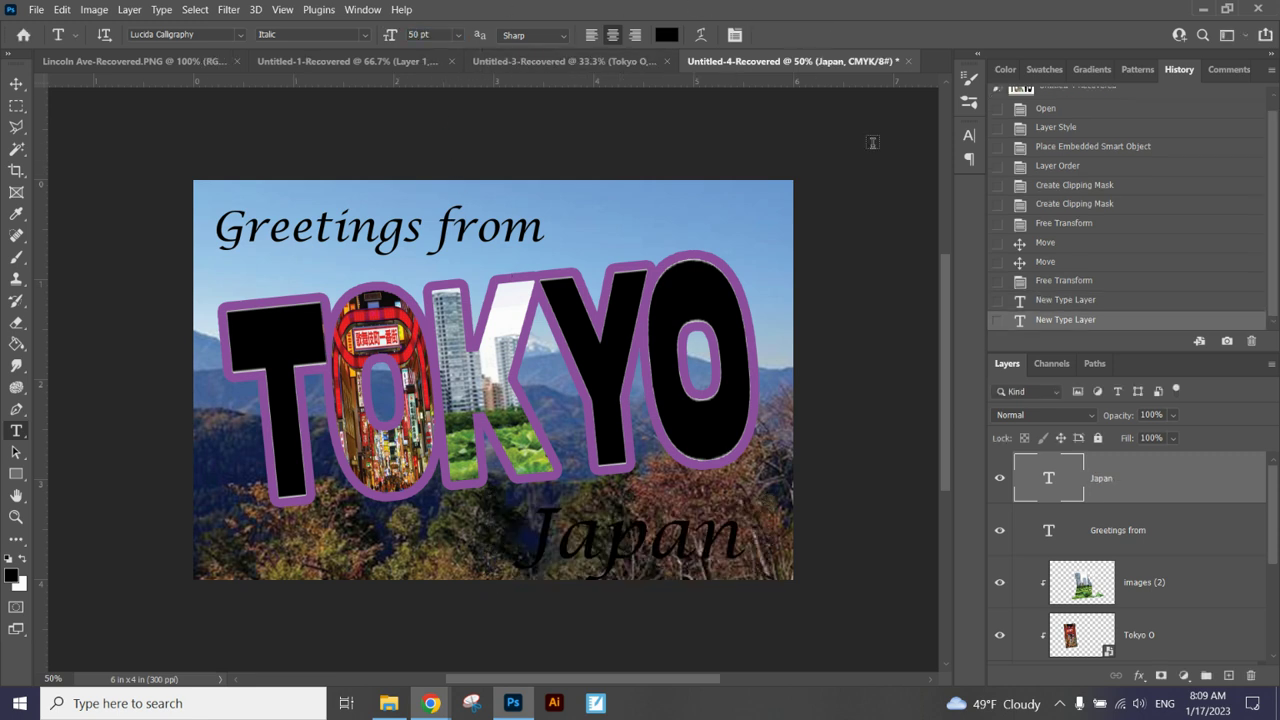
double_click(1052, 478)
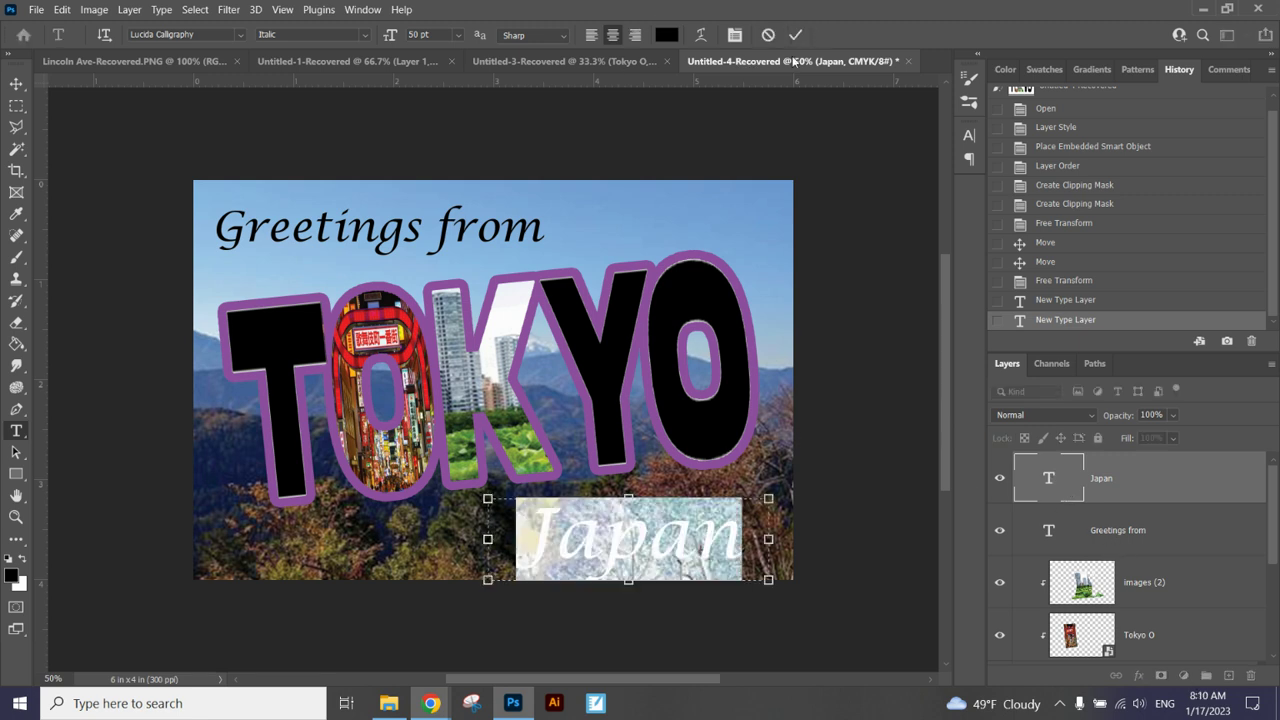
Recolour the Japan text near-white
left_click(665, 34)
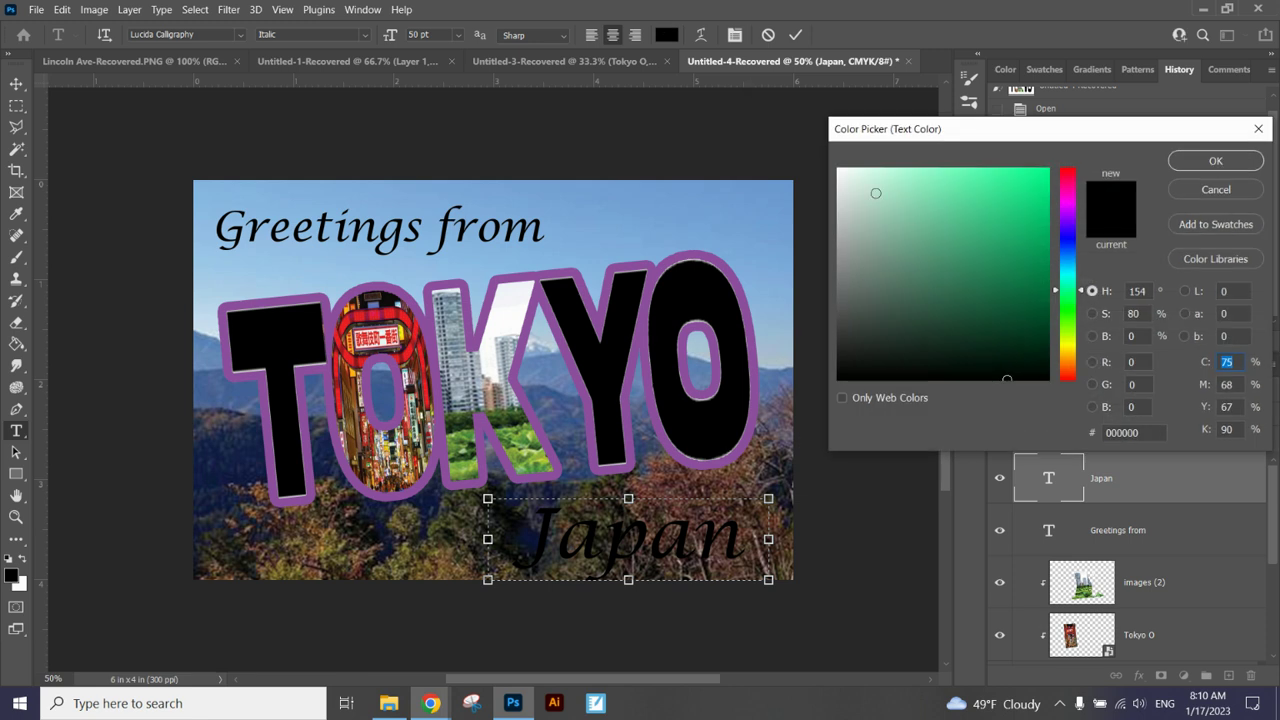
left_click(851, 178)
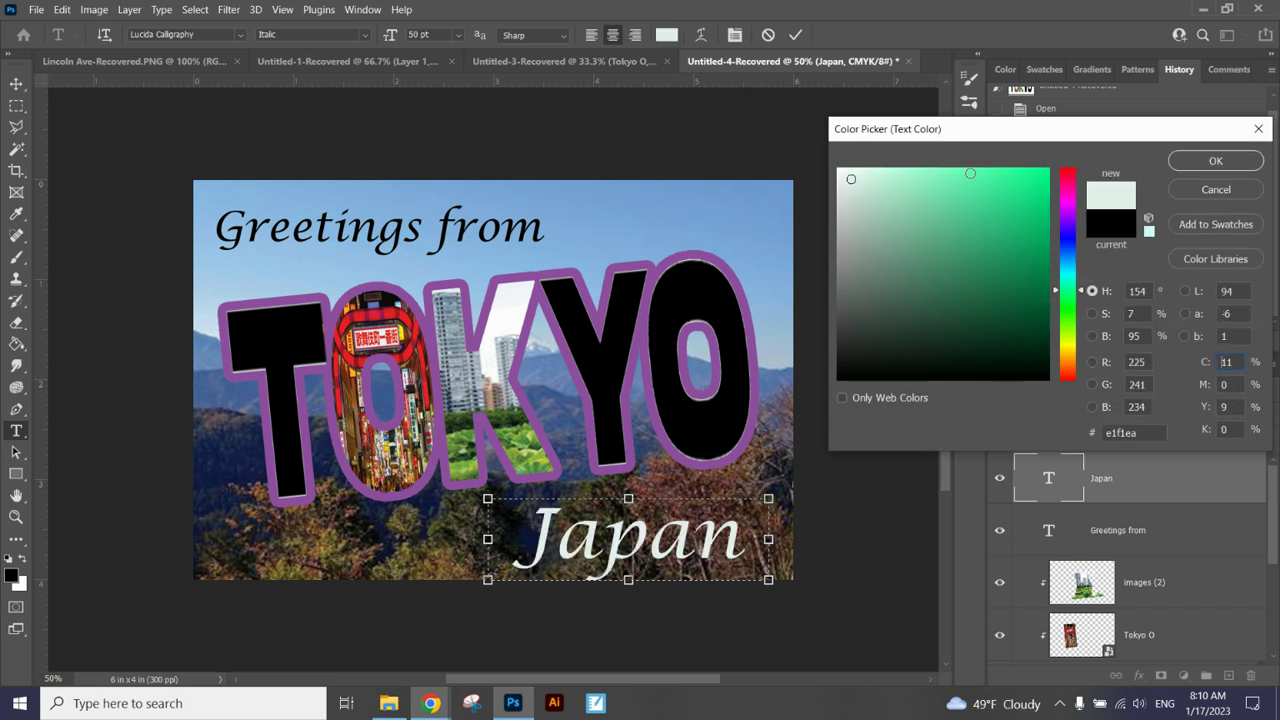
left_click(1206, 156)
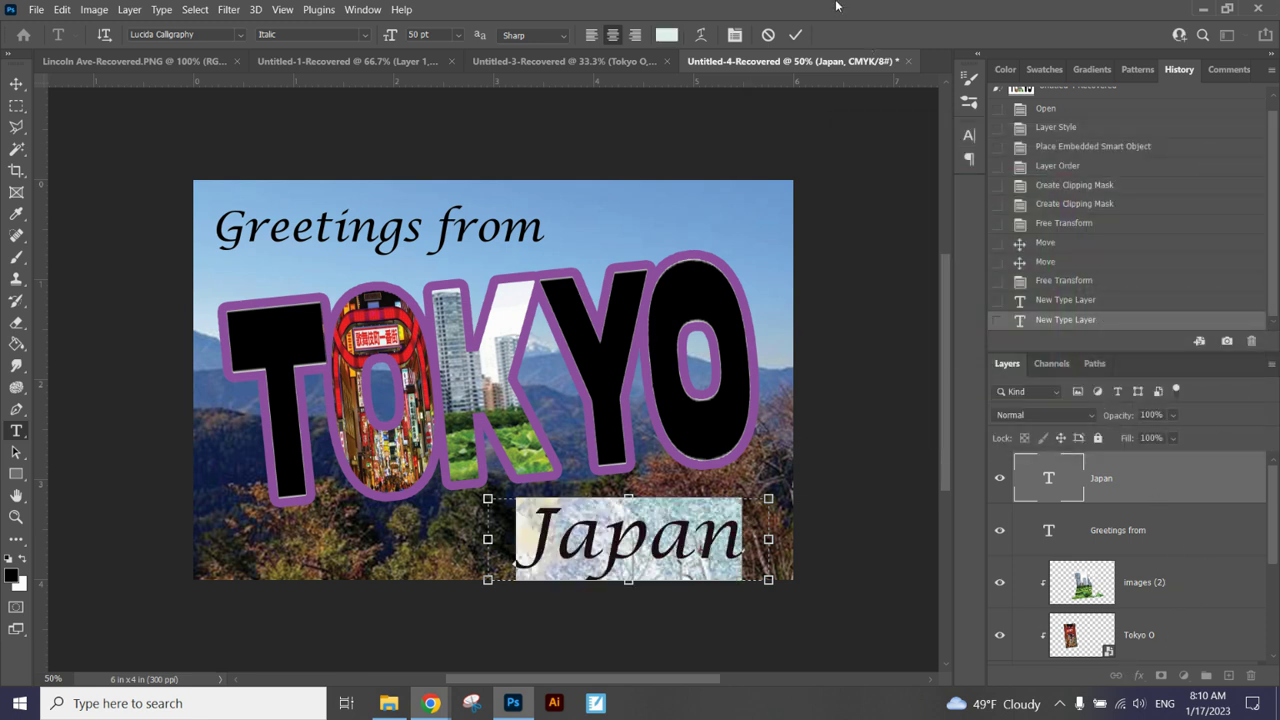
left_click(796, 34)
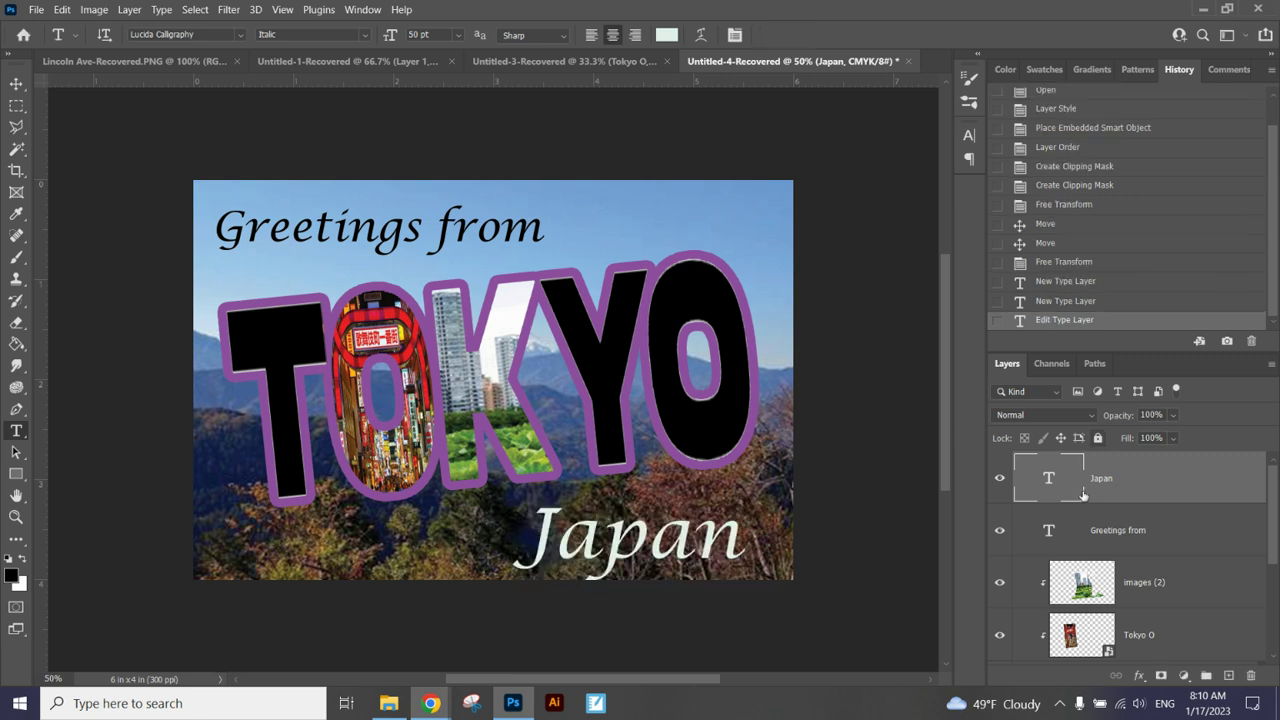
Give the Japan layer a 6 px Stroke effect
left_click(1139, 676)
left_click(1160, 558)
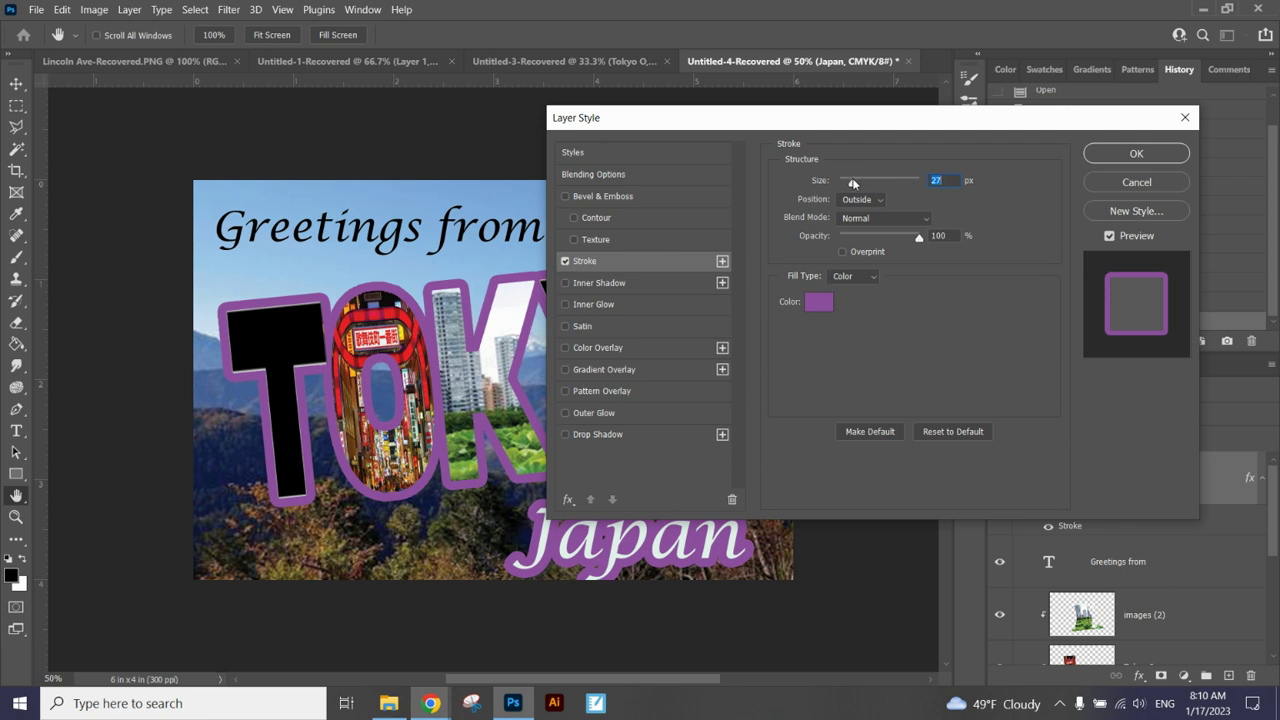
left_click_drag(852, 183, 845, 183)
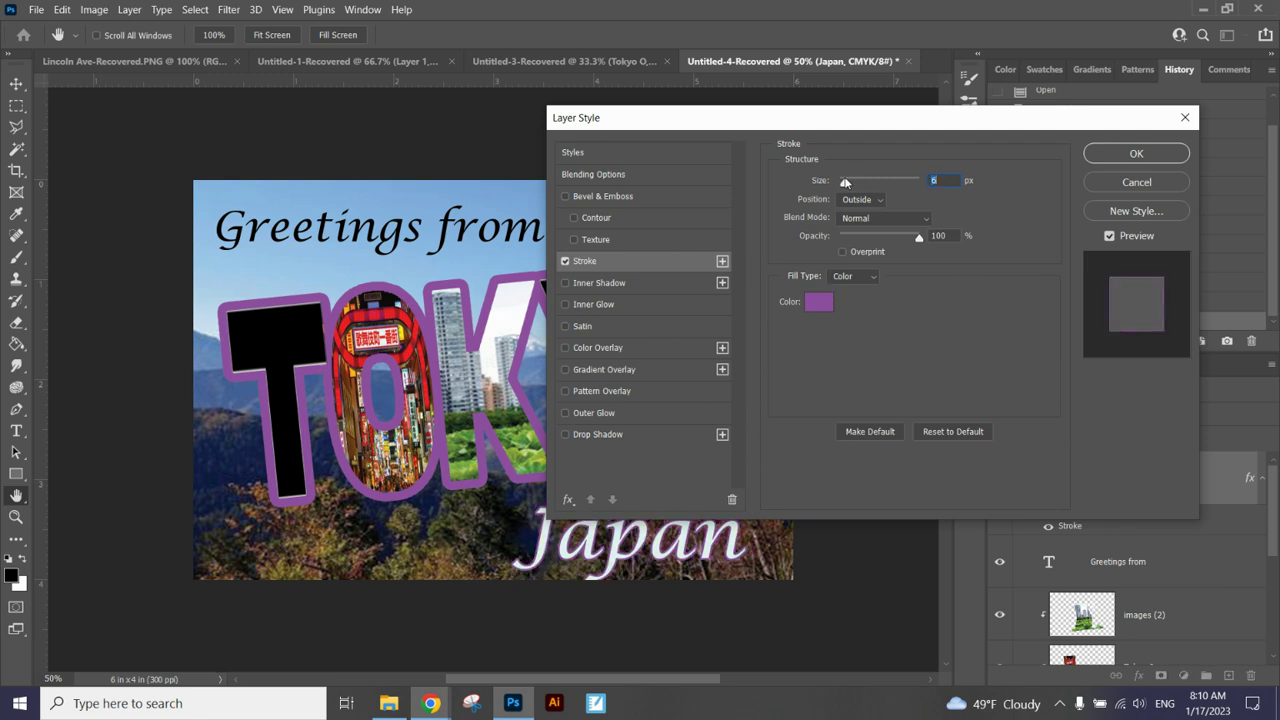
left_click(1097, 153)
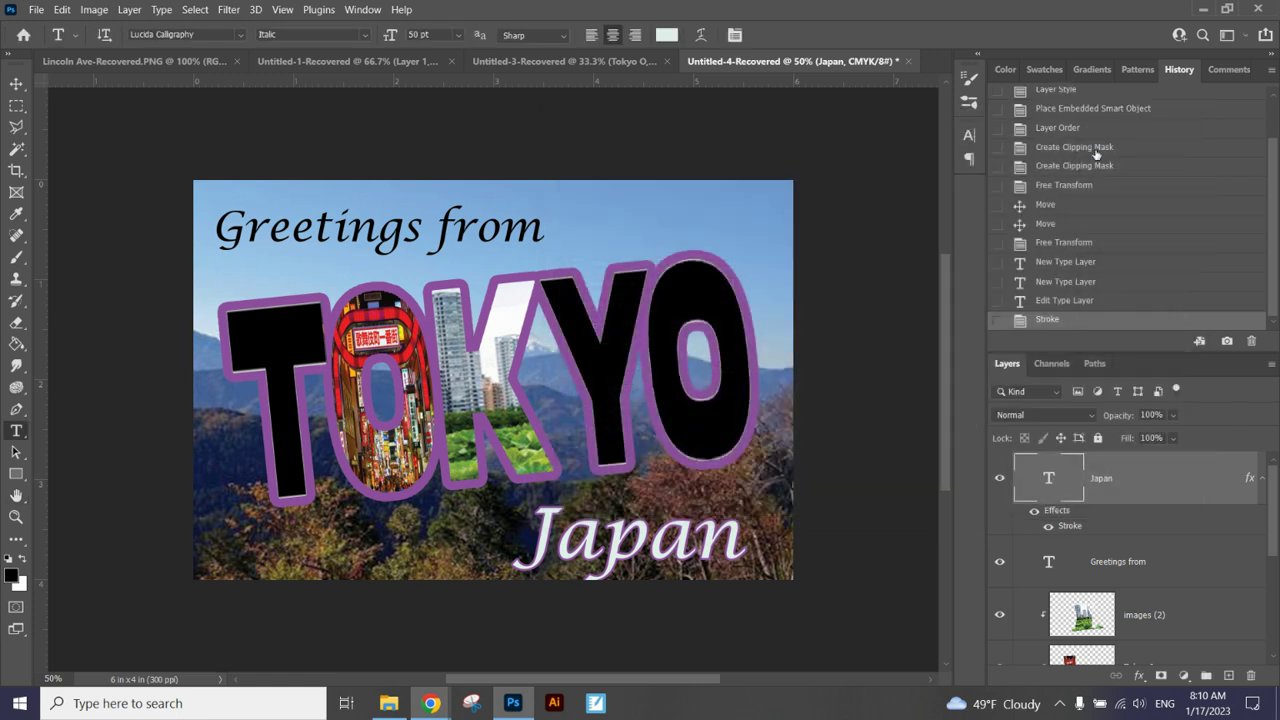
Reduce the Japan text to 42 pt
double_click(1022, 487)
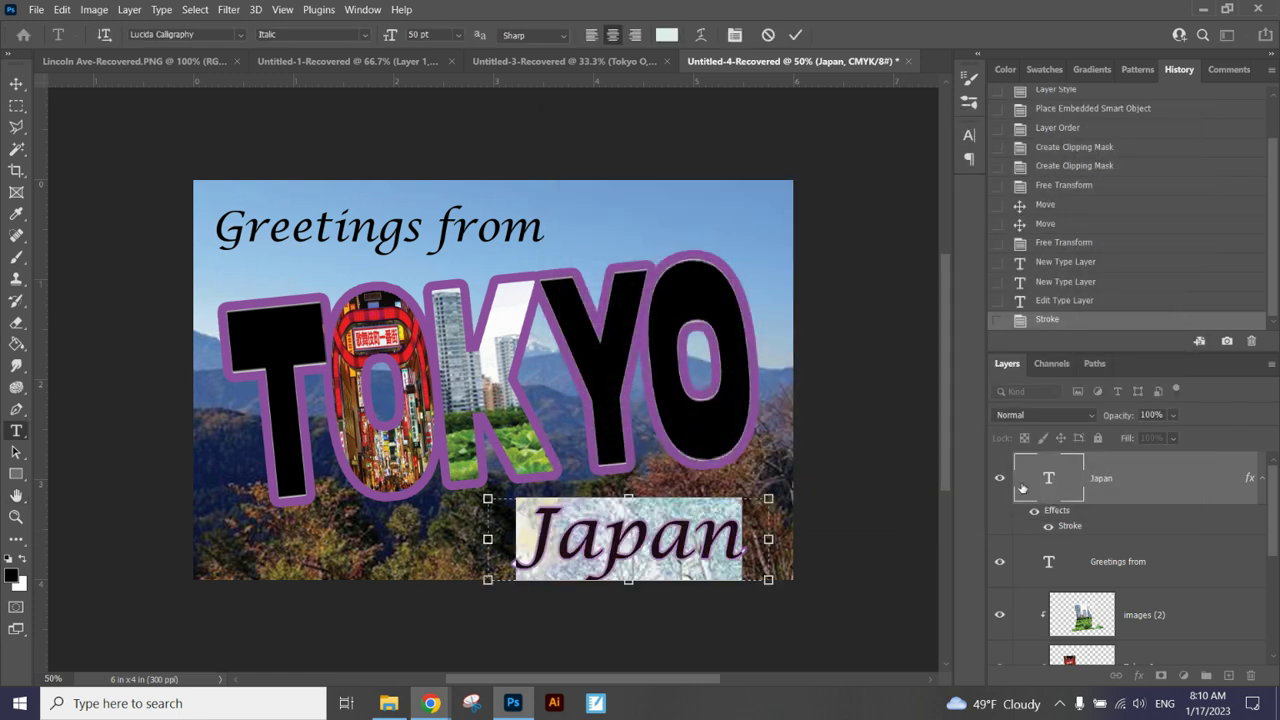
left_click(459, 35)
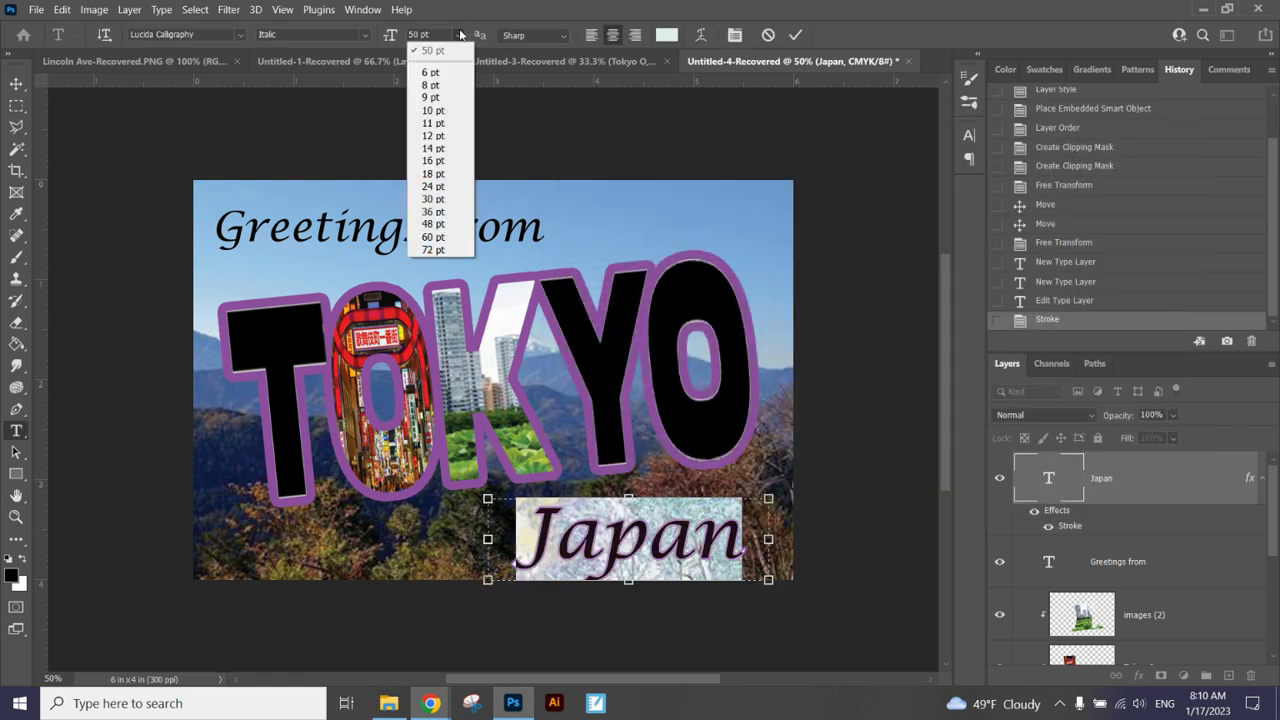
left_click(440, 213)
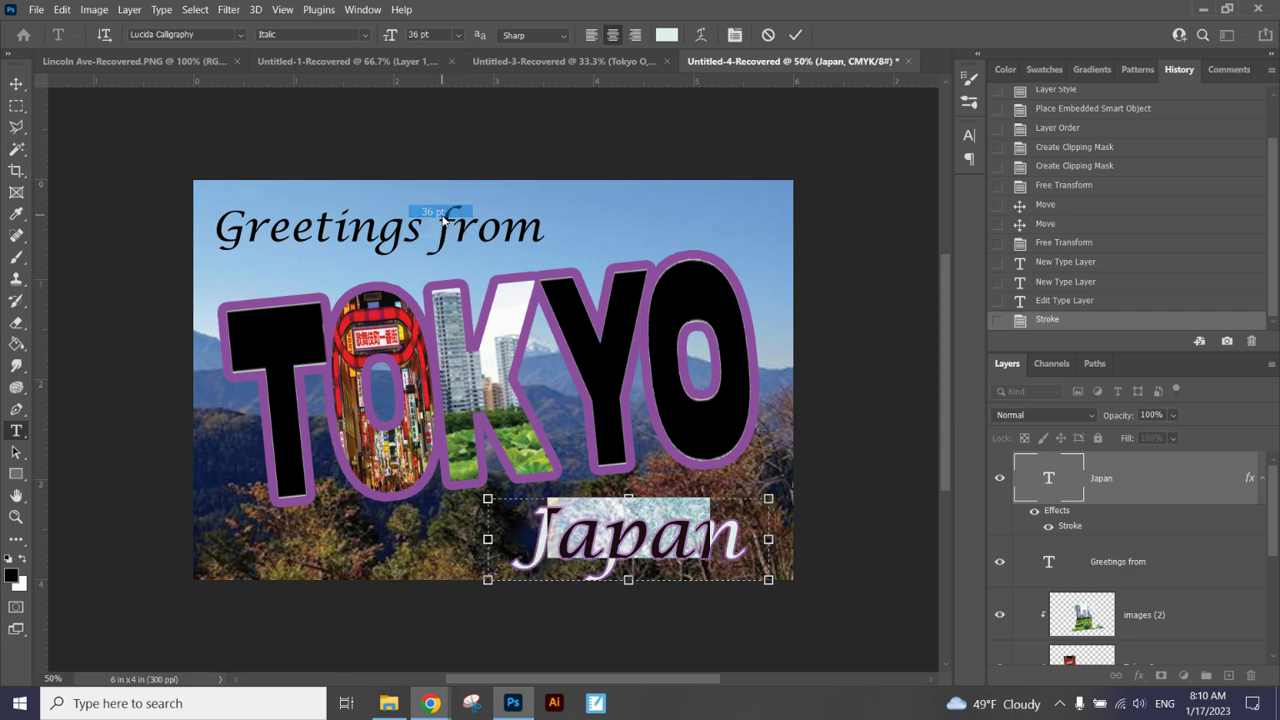
left_click(420, 35)
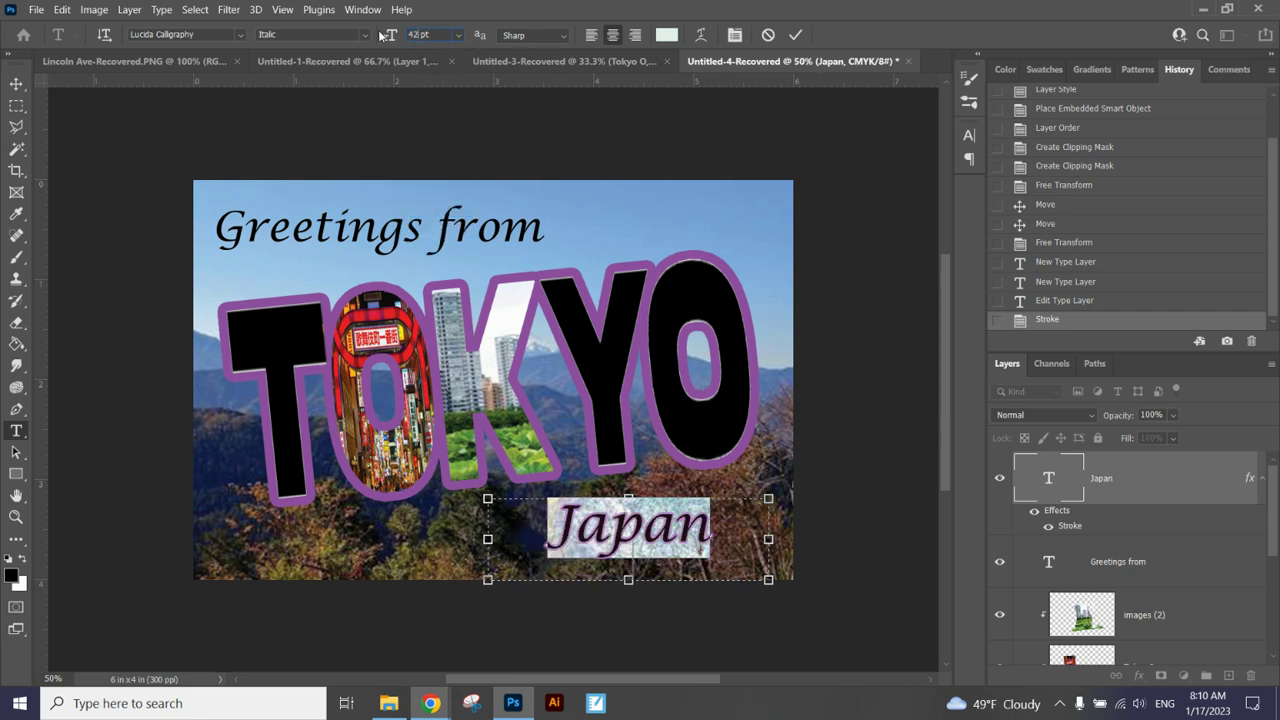
left_click(792, 35)
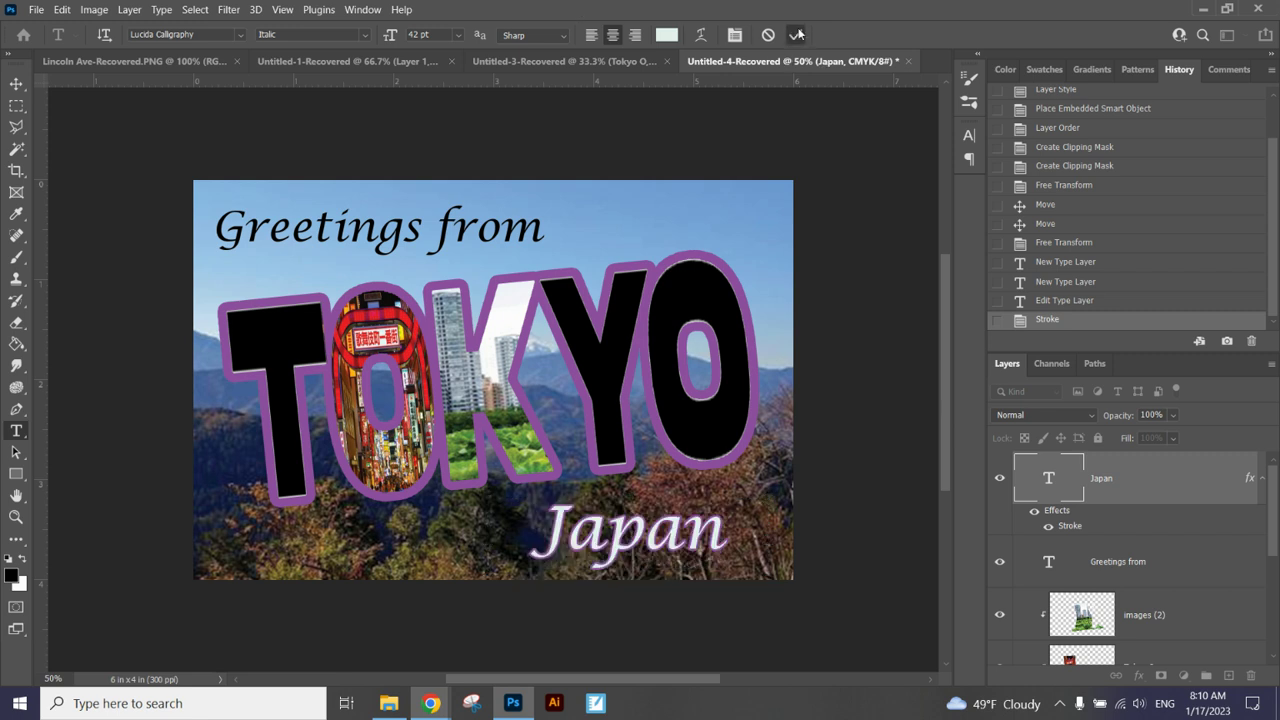
Shrink the 'Greetings from' text to 24 pt
double_click(1048, 564)
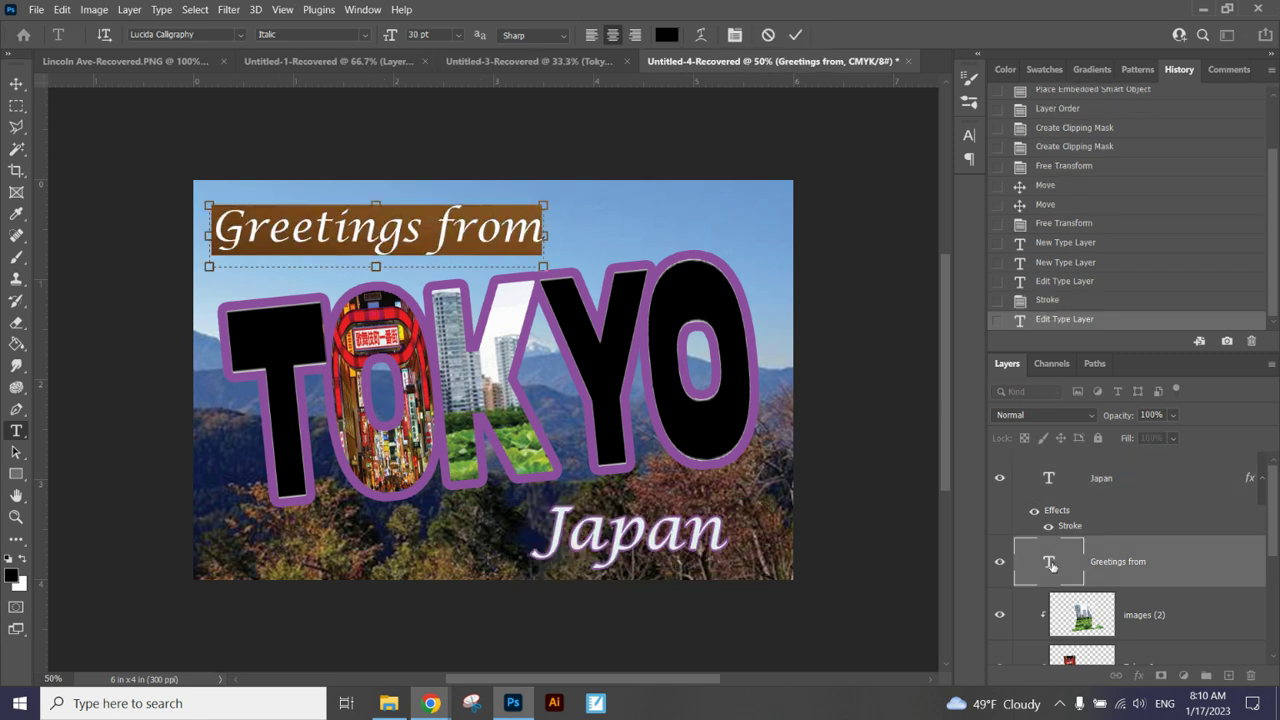
left_click(458, 35)
left_click(433, 187)
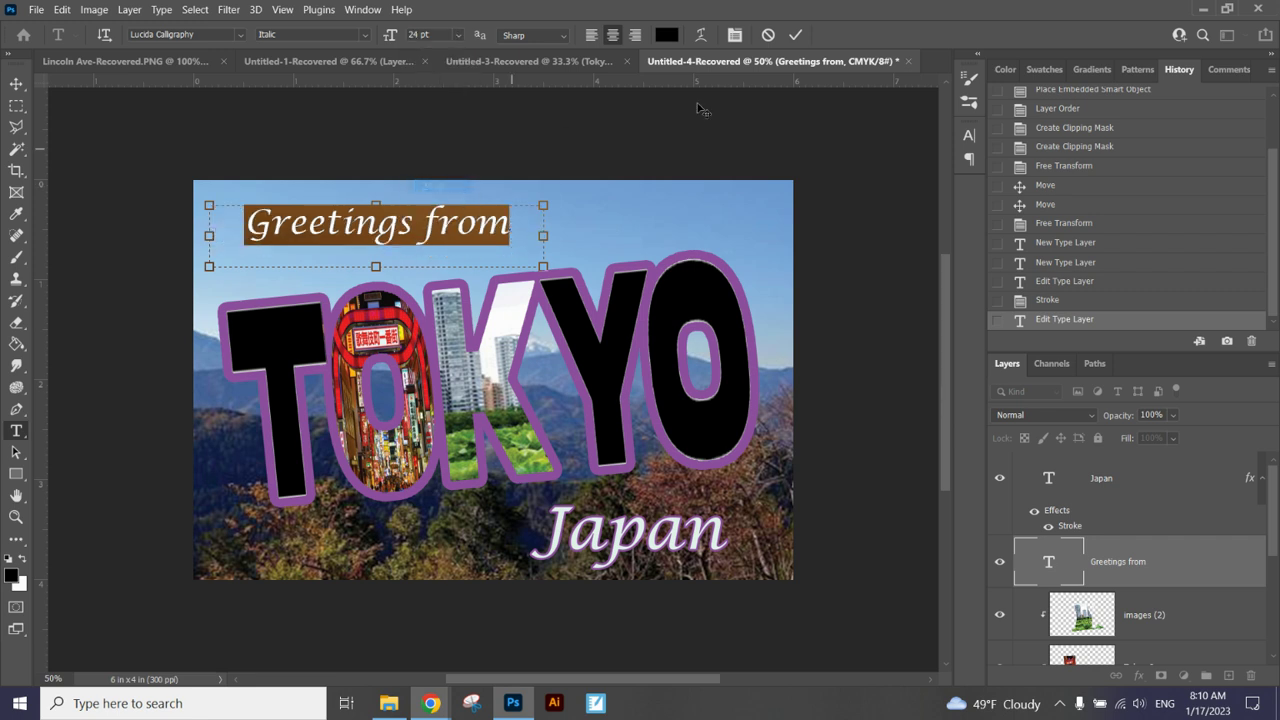
left_click(796, 35)
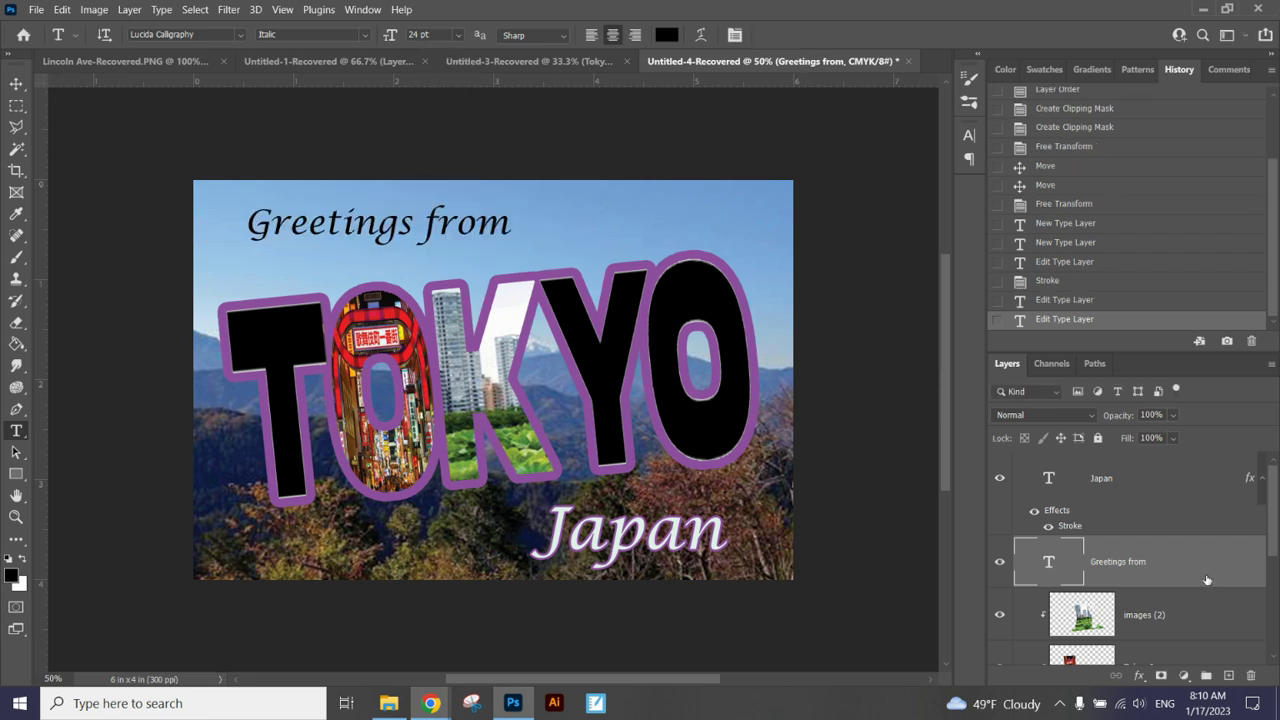
Colour the 'Greetings from' text near-white (e9f5f0)
left_click(1114, 492)
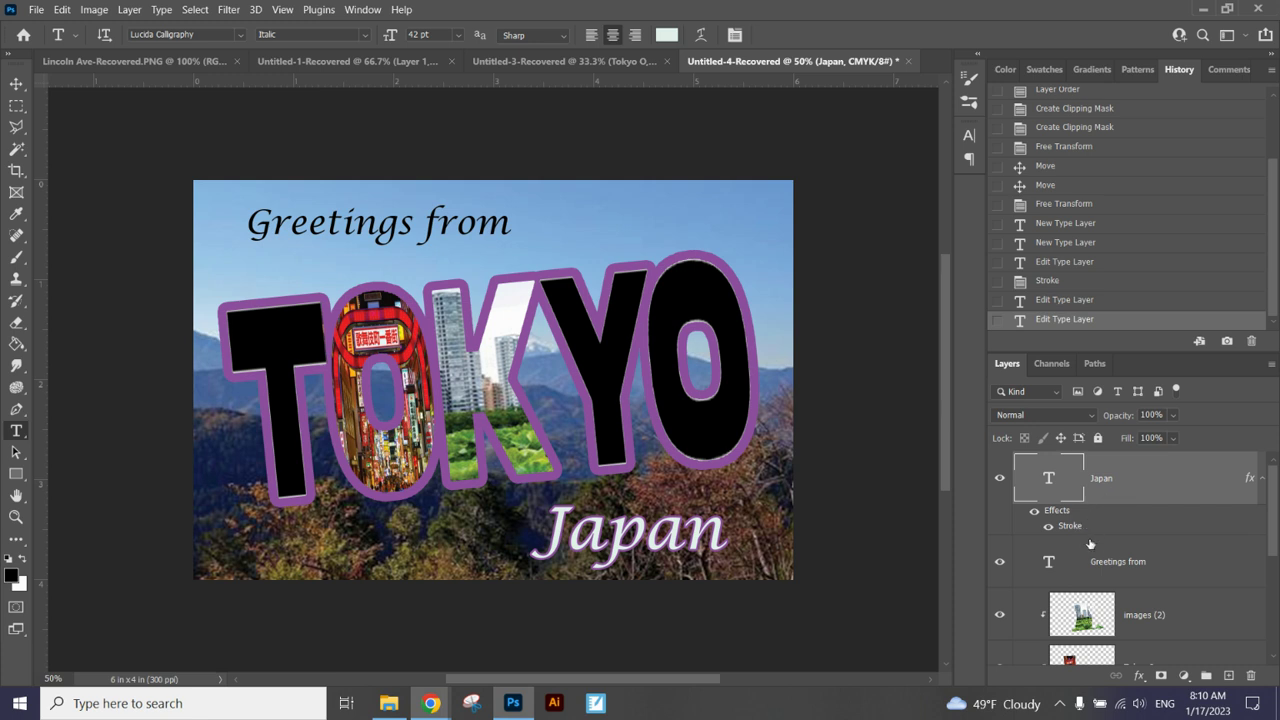
double_click(1050, 563)
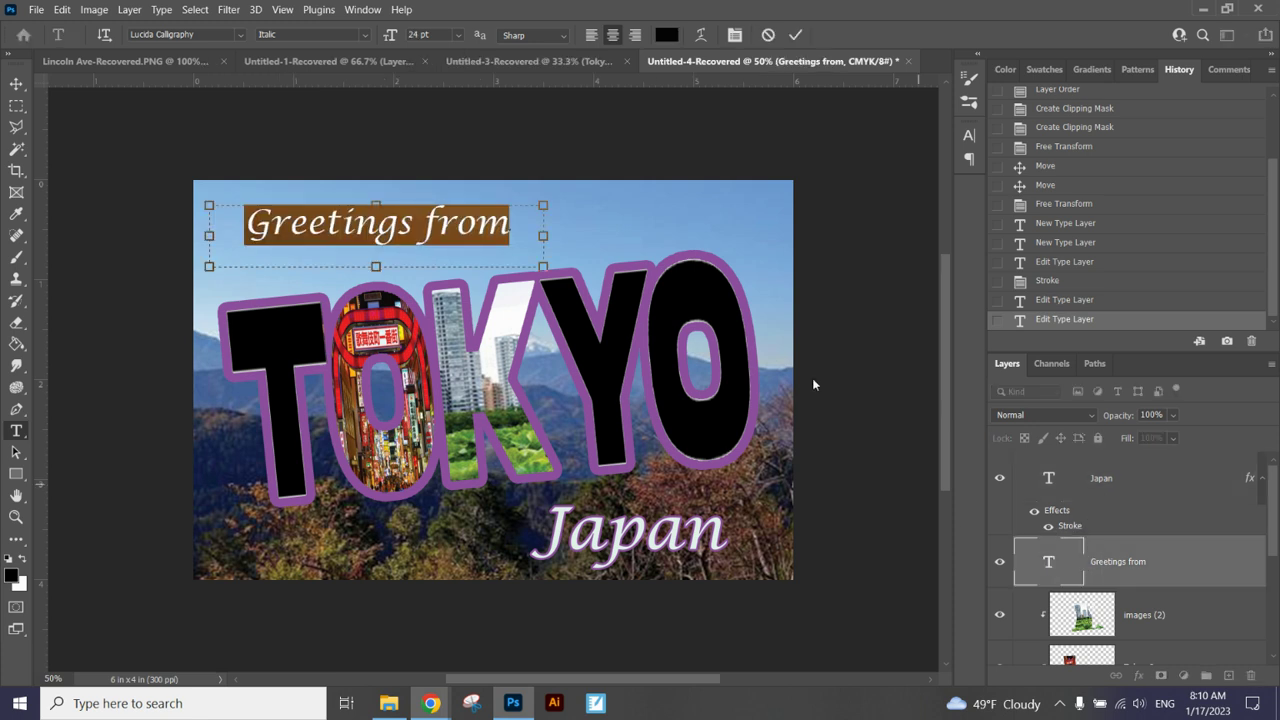
left_click(666, 36)
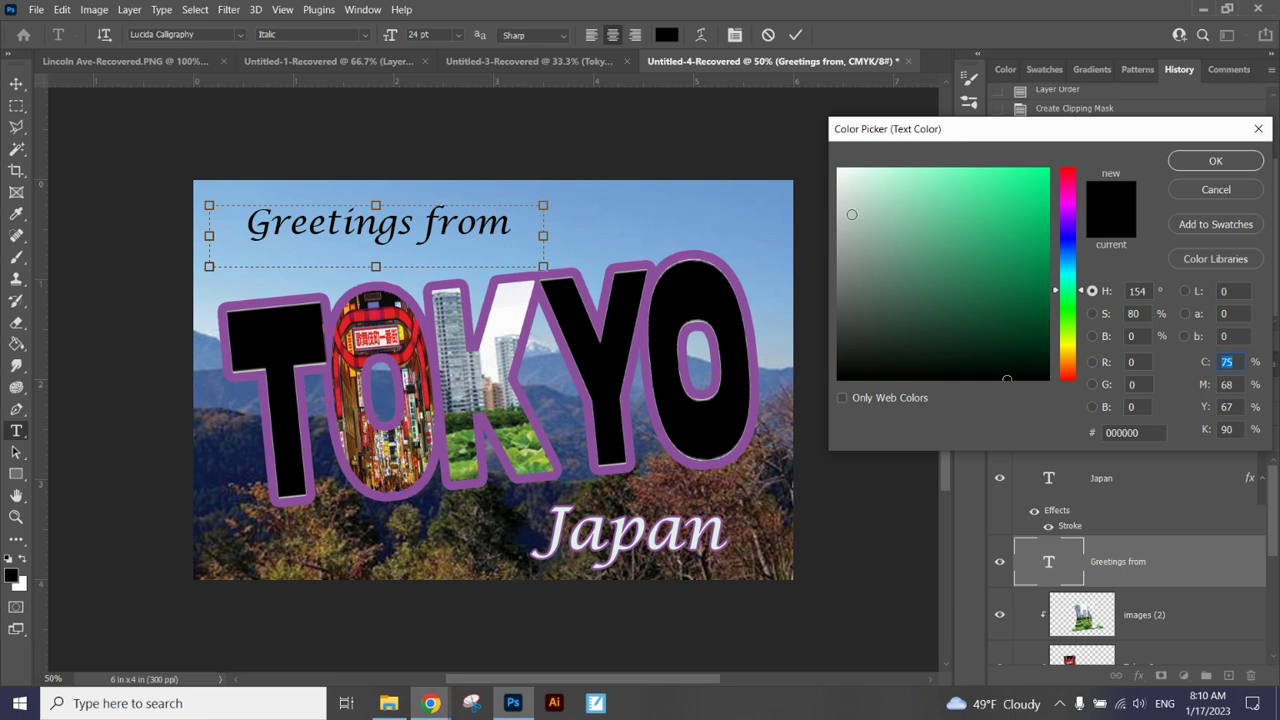
left_click(847, 176)
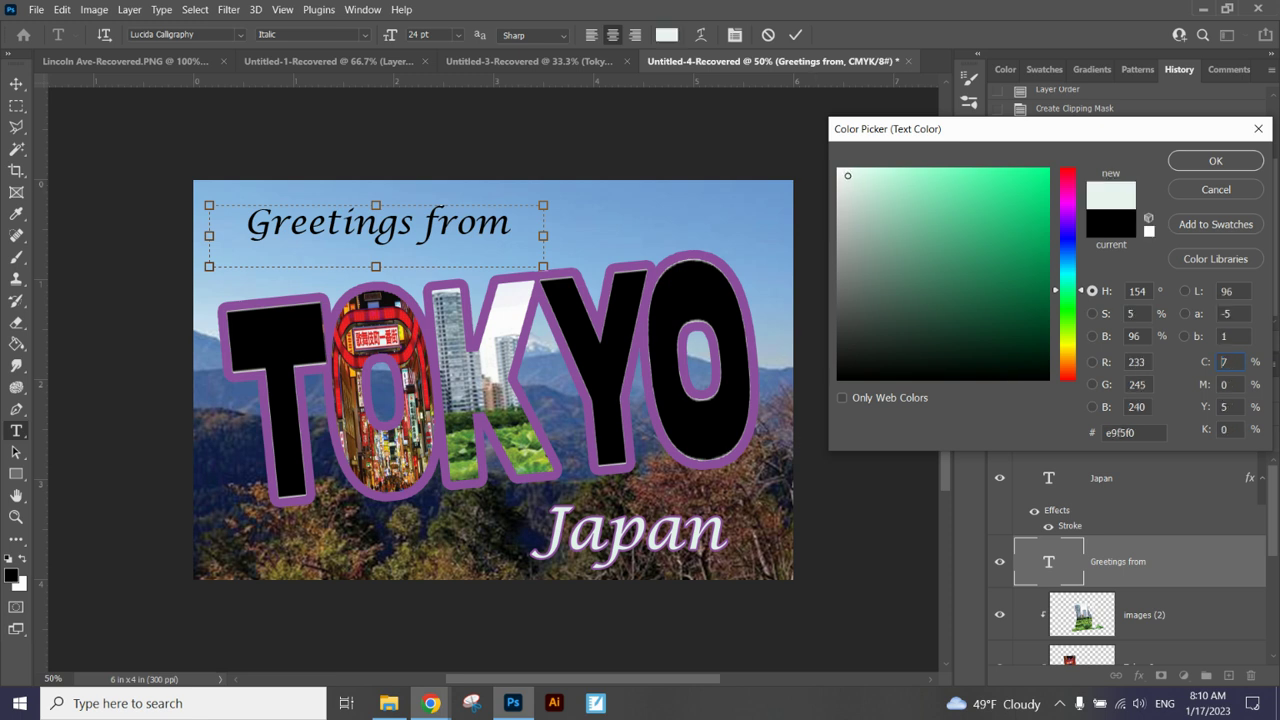
left_click(1198, 165)
left_click(798, 35)
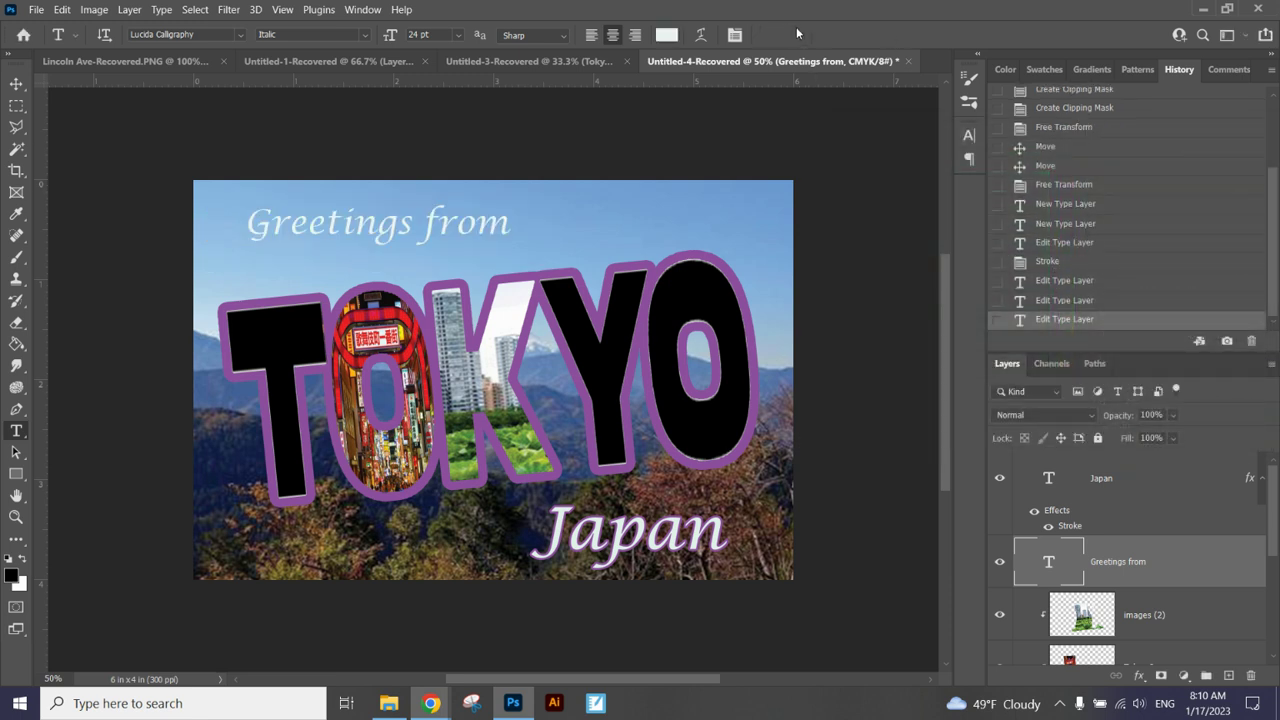
Add a 5 px Stroke effect to the 'Greetings from' layer
left_click(1139, 676)
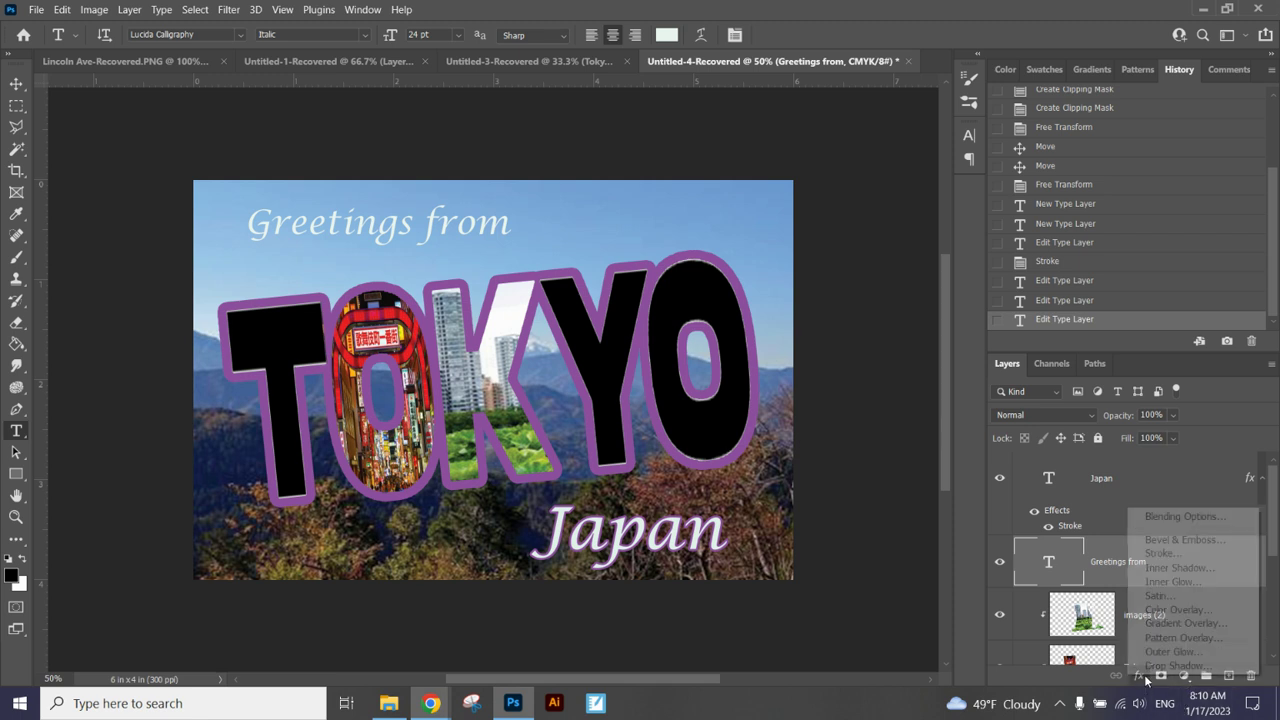
left_click(1179, 556)
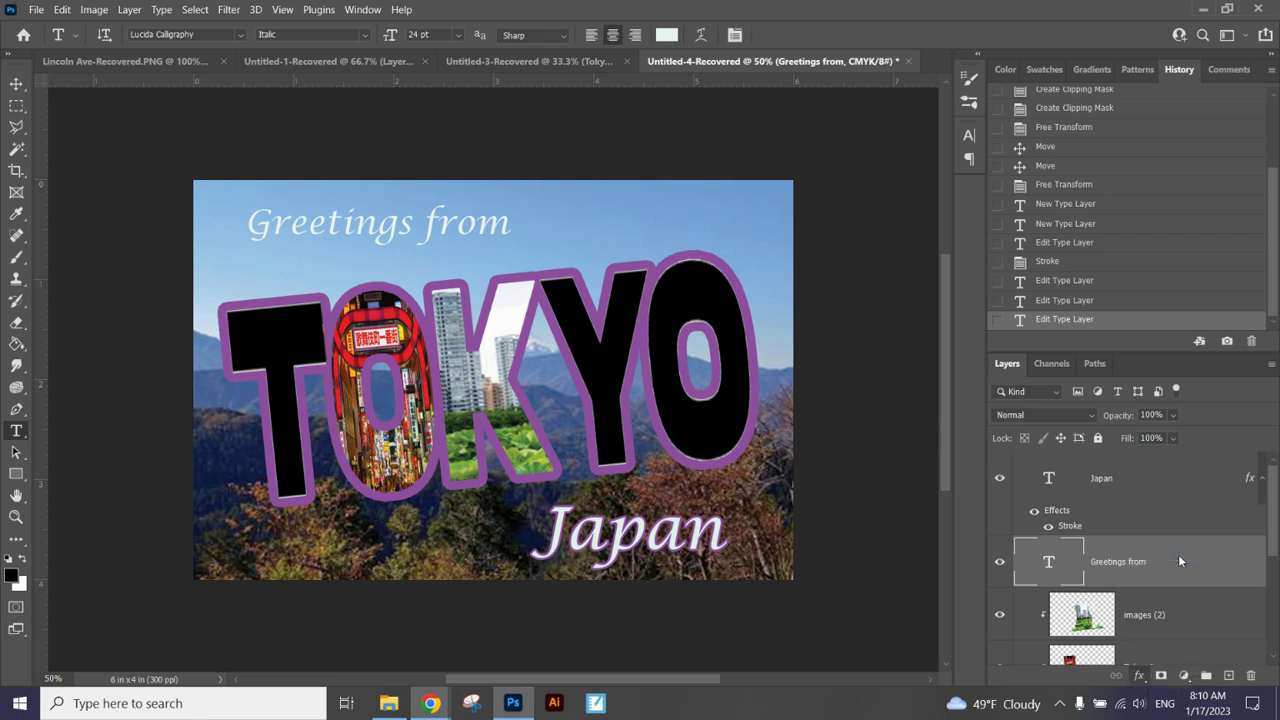
left_click_drag(843, 186, 843, 186)
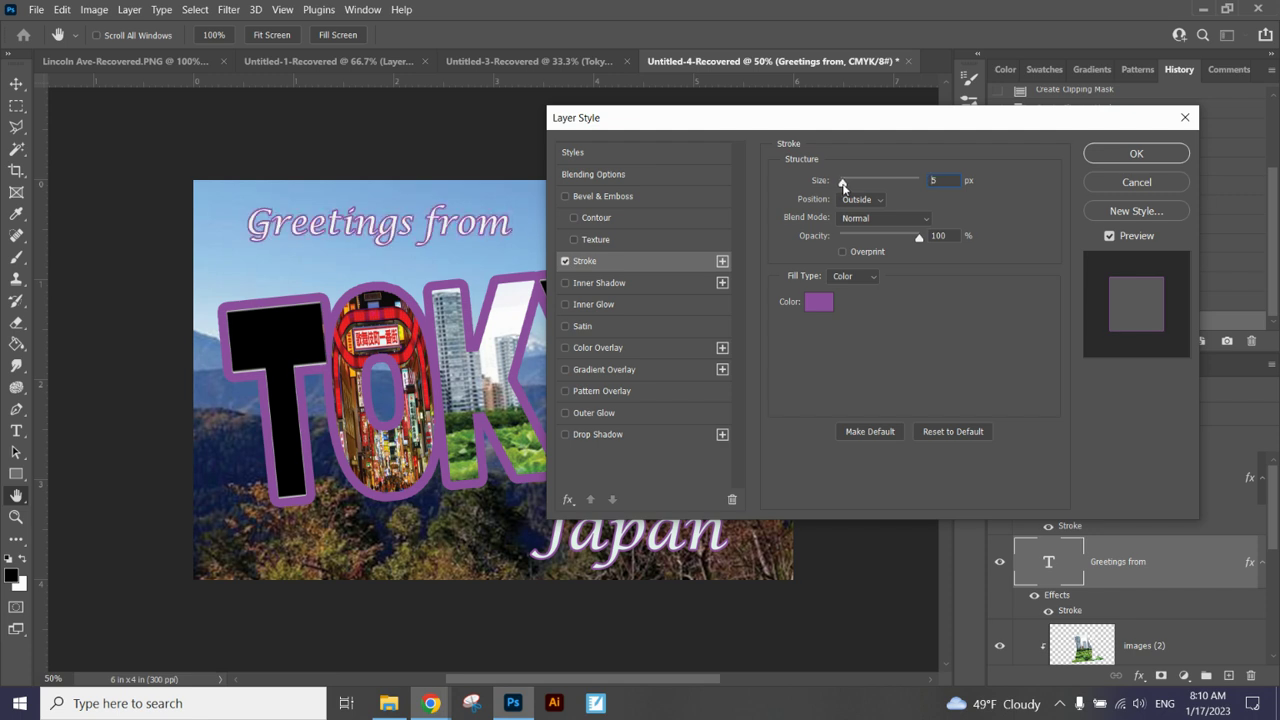
left_click(843, 186)
left_click(1135, 155)
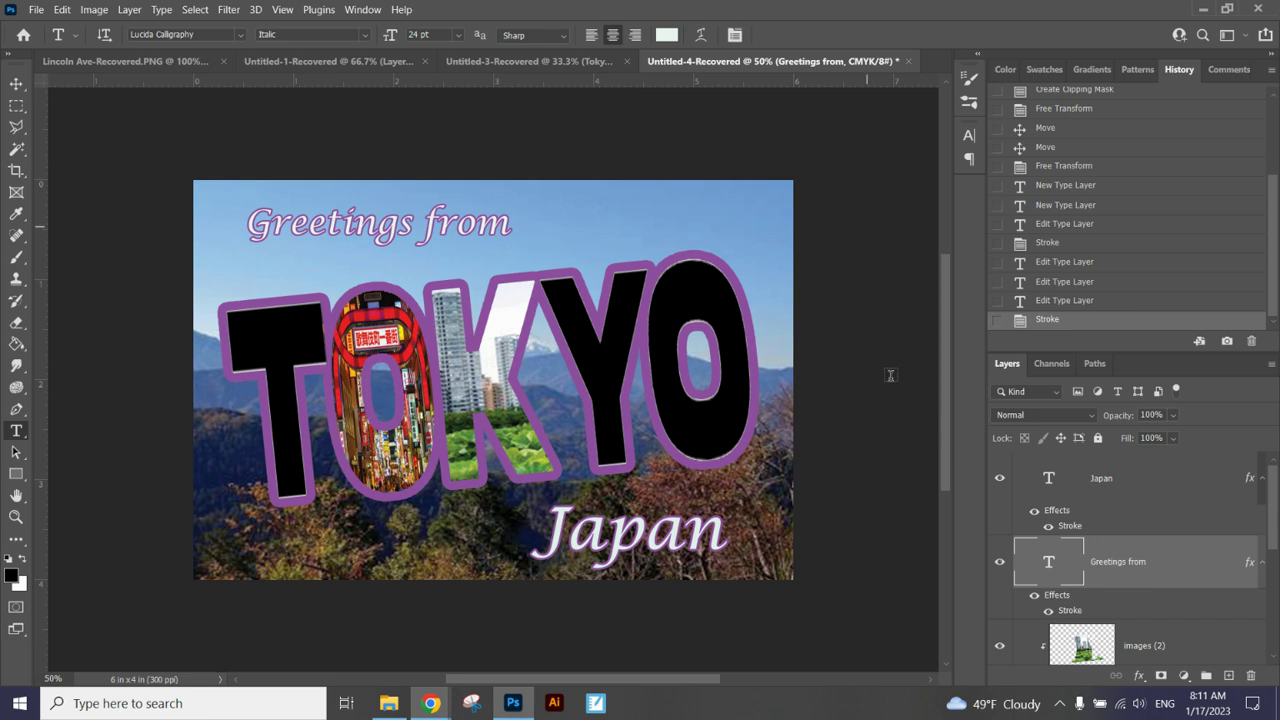
Bring up the Chrome window showing the Reflection Google Form
left_click(14, 85)
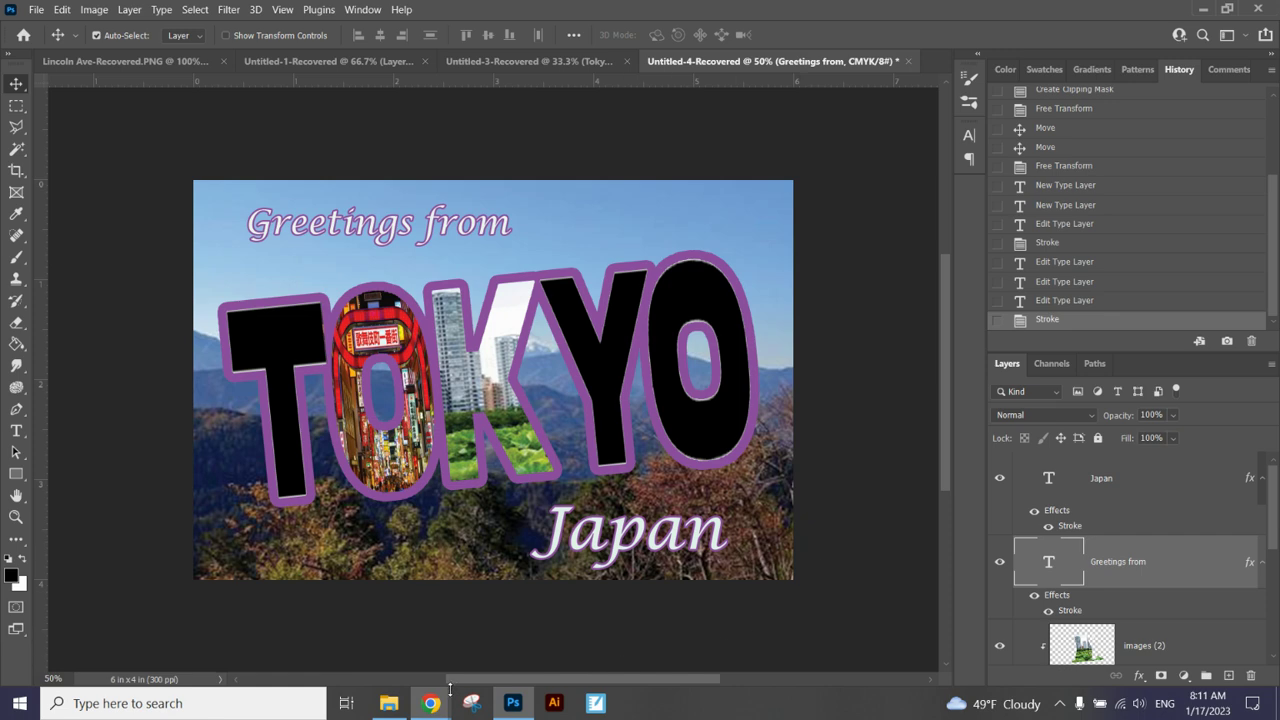
mouse_move(431, 700)
left_click(390, 658)
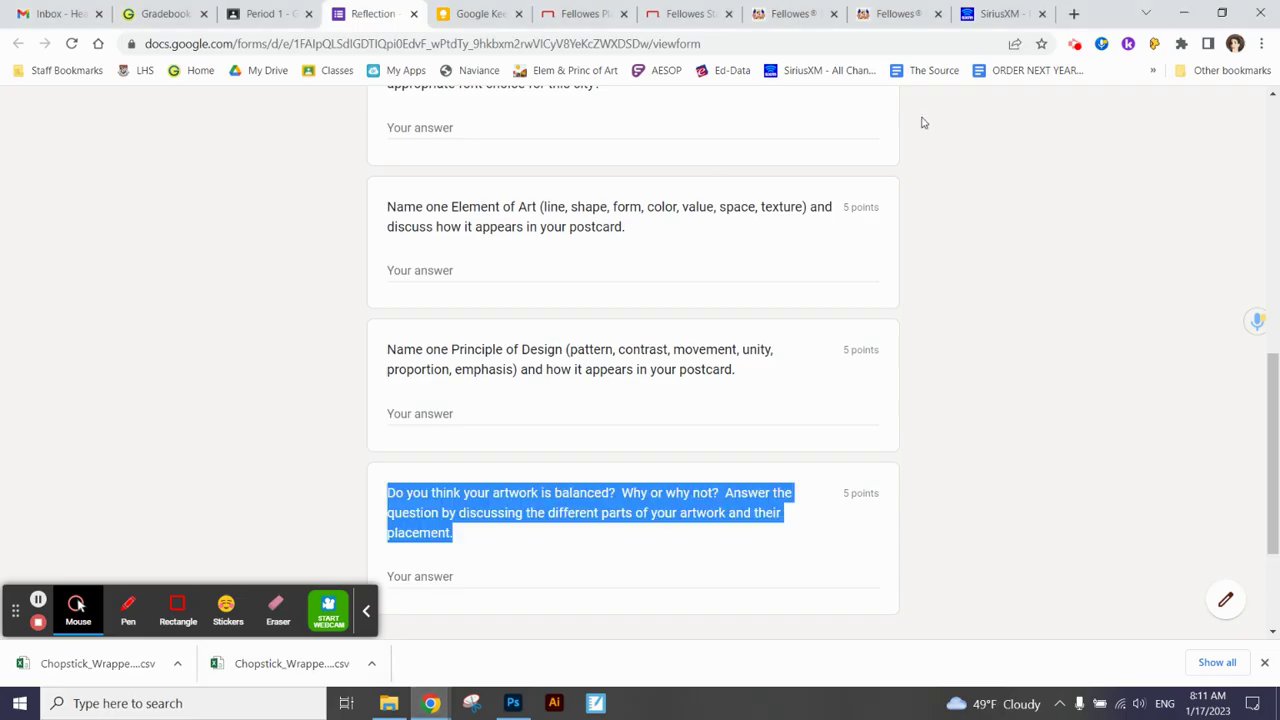
left_click(1073, 45)
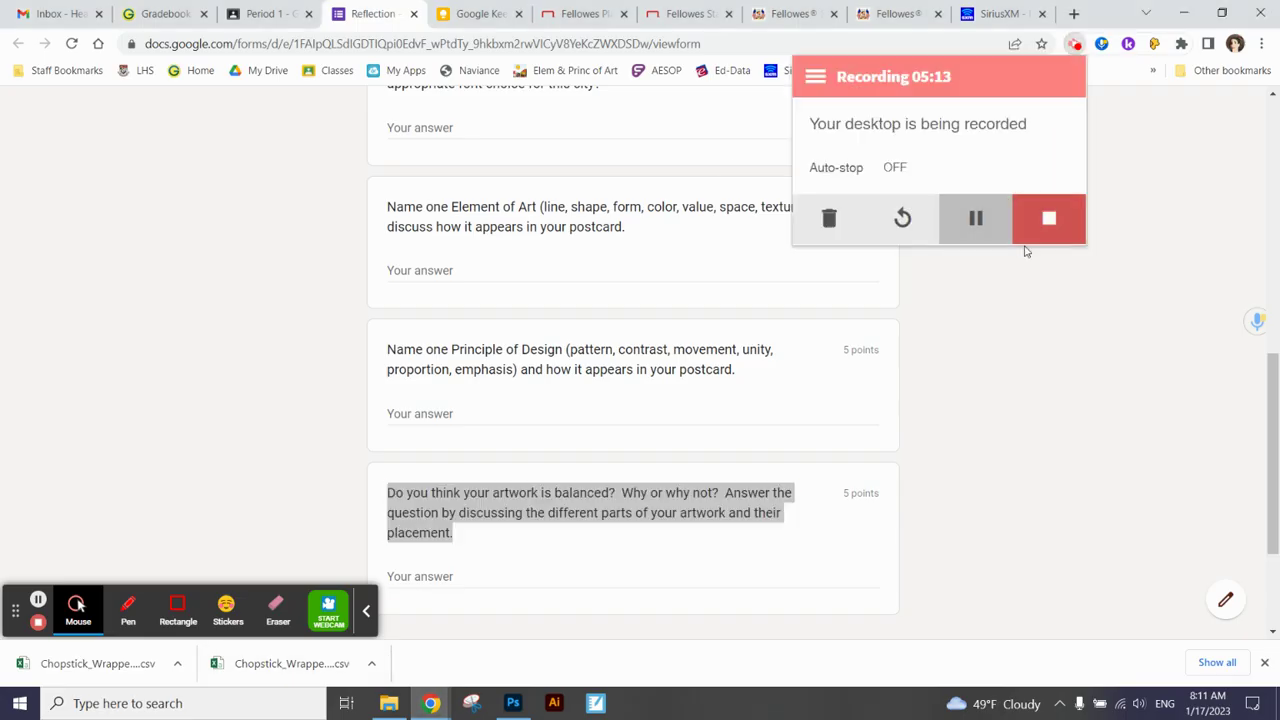